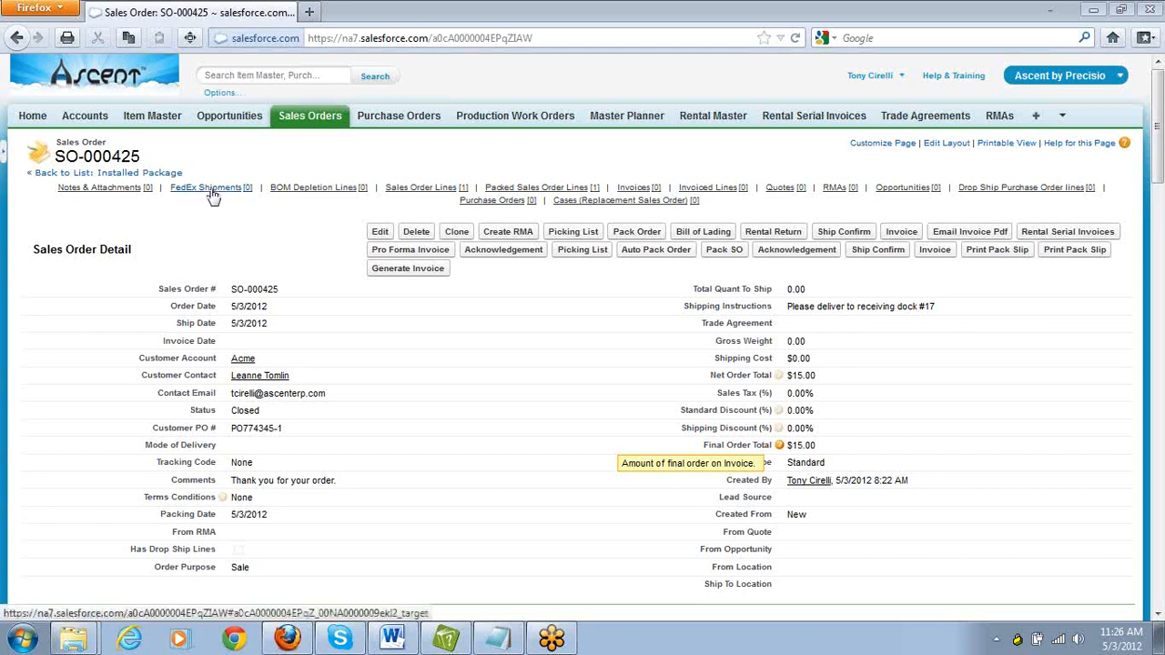
# Step: Start a new FedEx shipment from the sales order, with Create a Shipment as the shipment type
pyautogui.moveTo(211, 195)
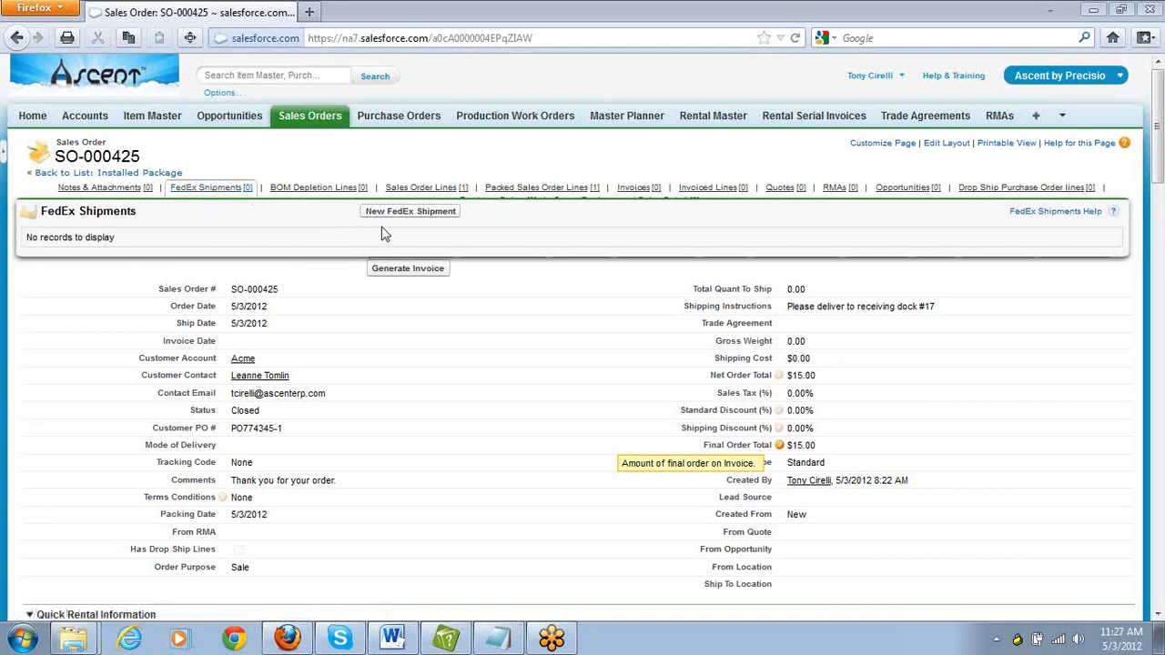
pyautogui.click(410, 212)
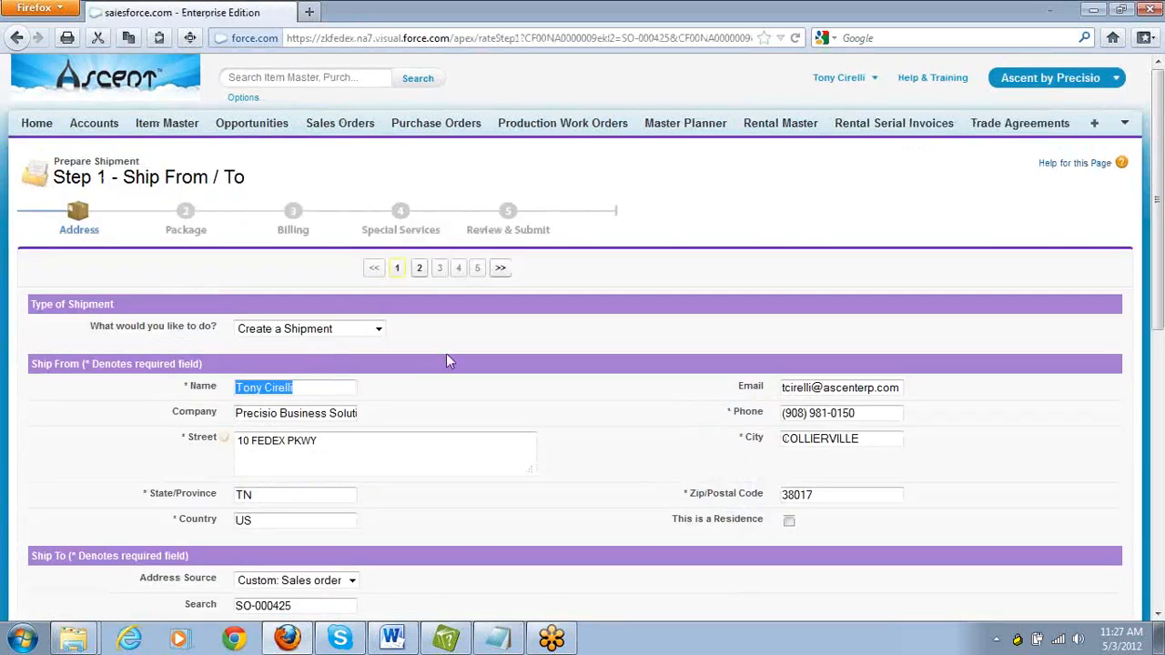
pyautogui.click(378, 330)
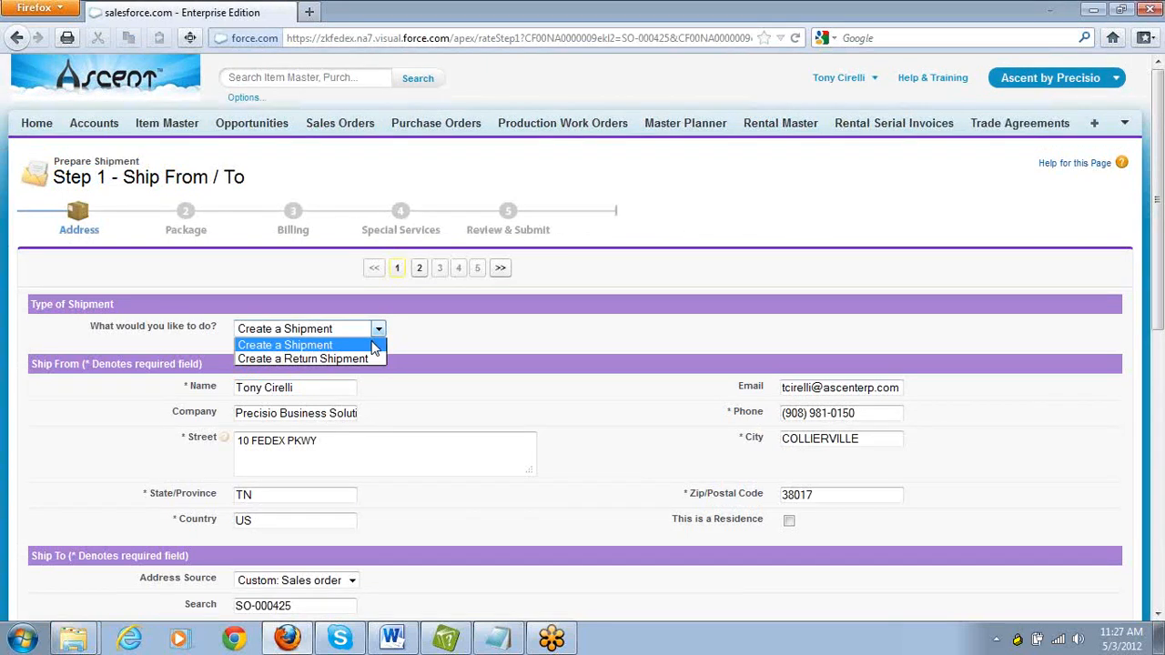
pyautogui.click(375, 347)
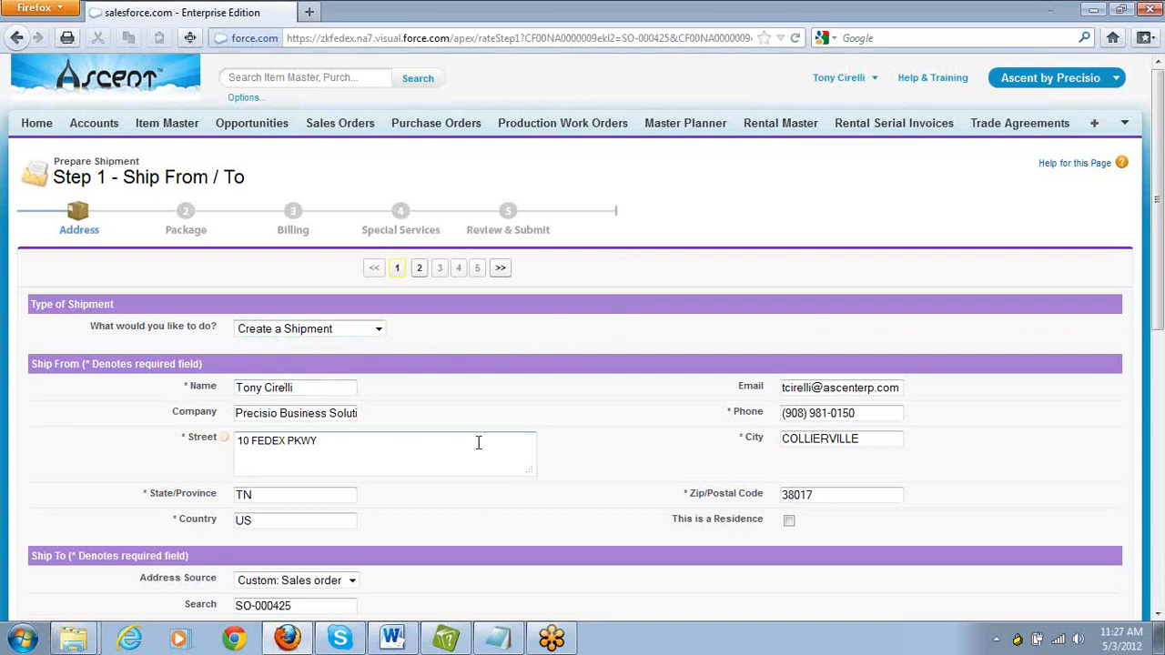
# Step: Check the ship-from and ship-to addresses and enter the shipment notes "Shipment notes for the FedEx Package"
pyautogui.scroll(-4, 477, 442)
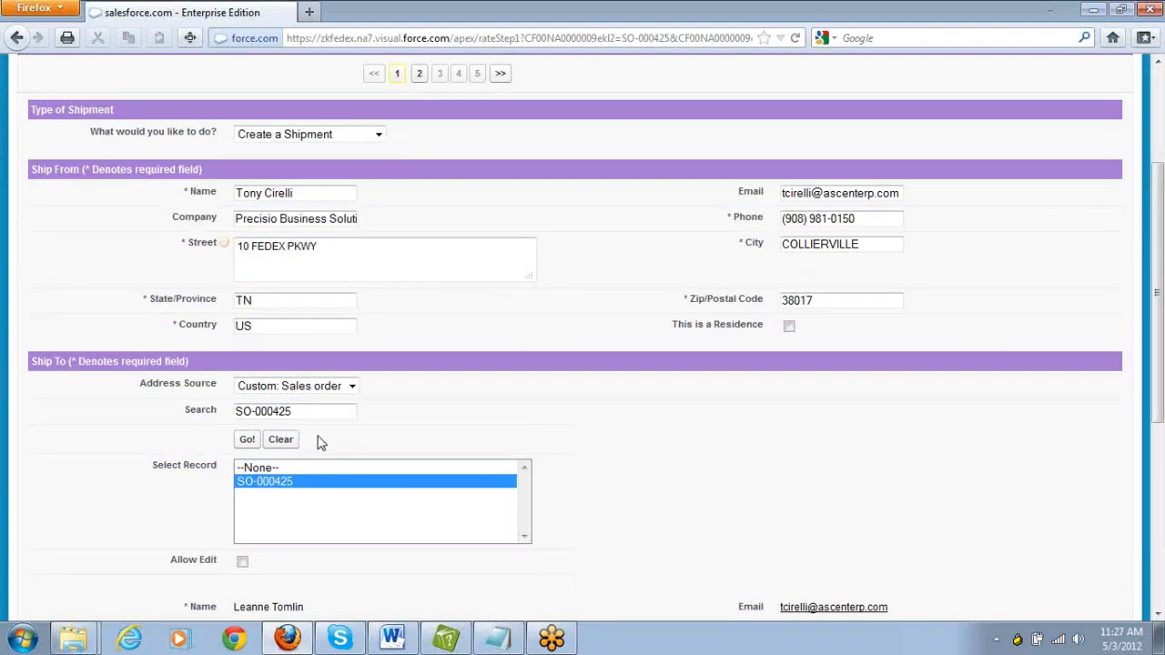
pyautogui.scroll(-6, 323, 440)
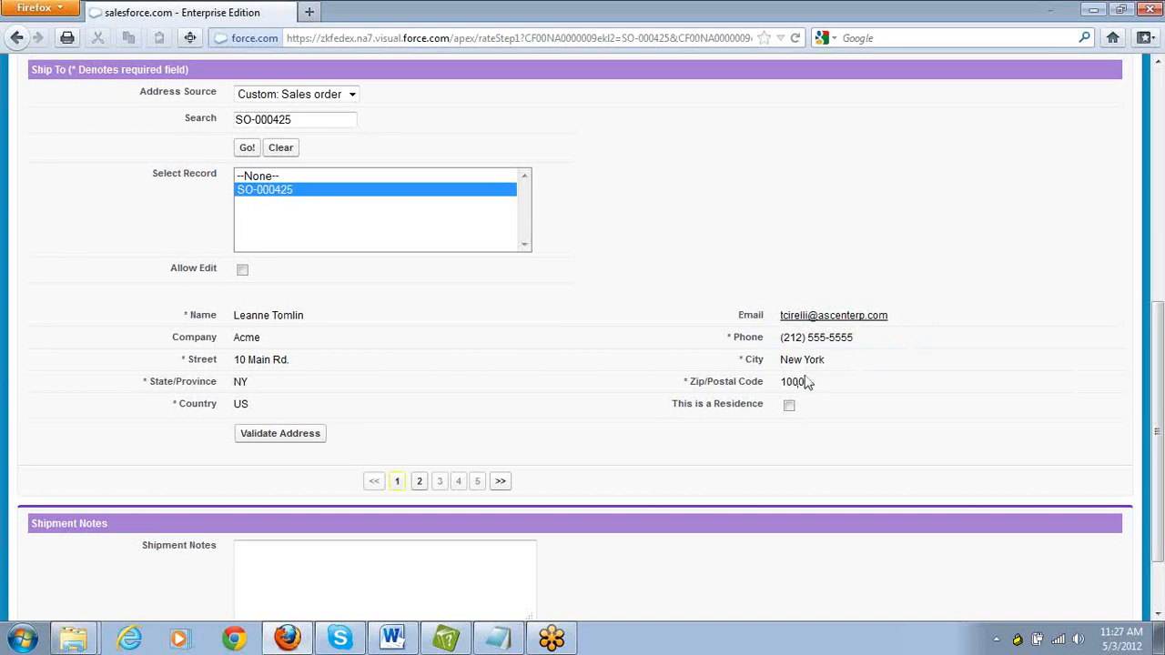
pyautogui.scroll(-2, 345, 452)
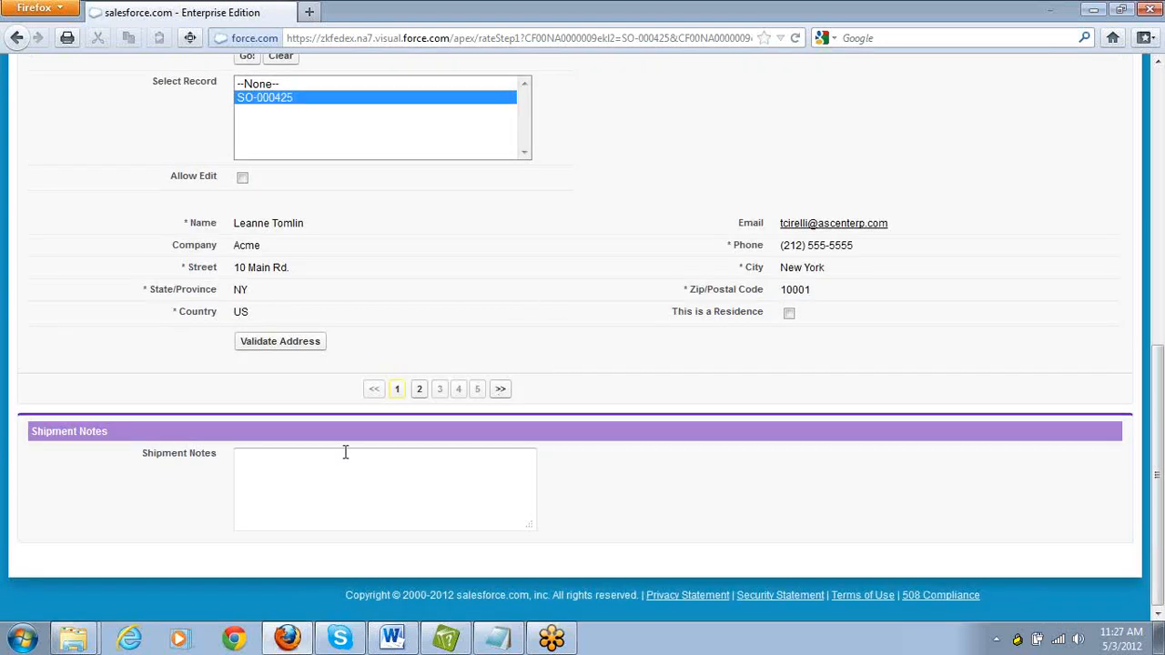
pyautogui.click(337, 461)
pyautogui.write('Ship')
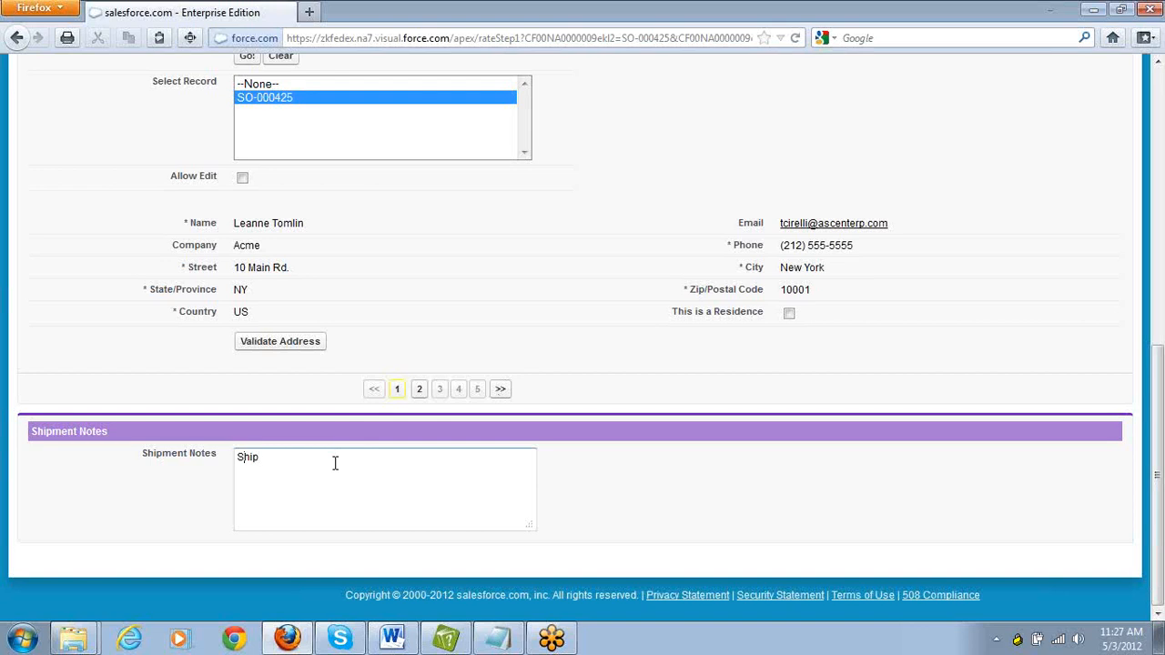
pyautogui.write('ment notes for the FedEx Package')
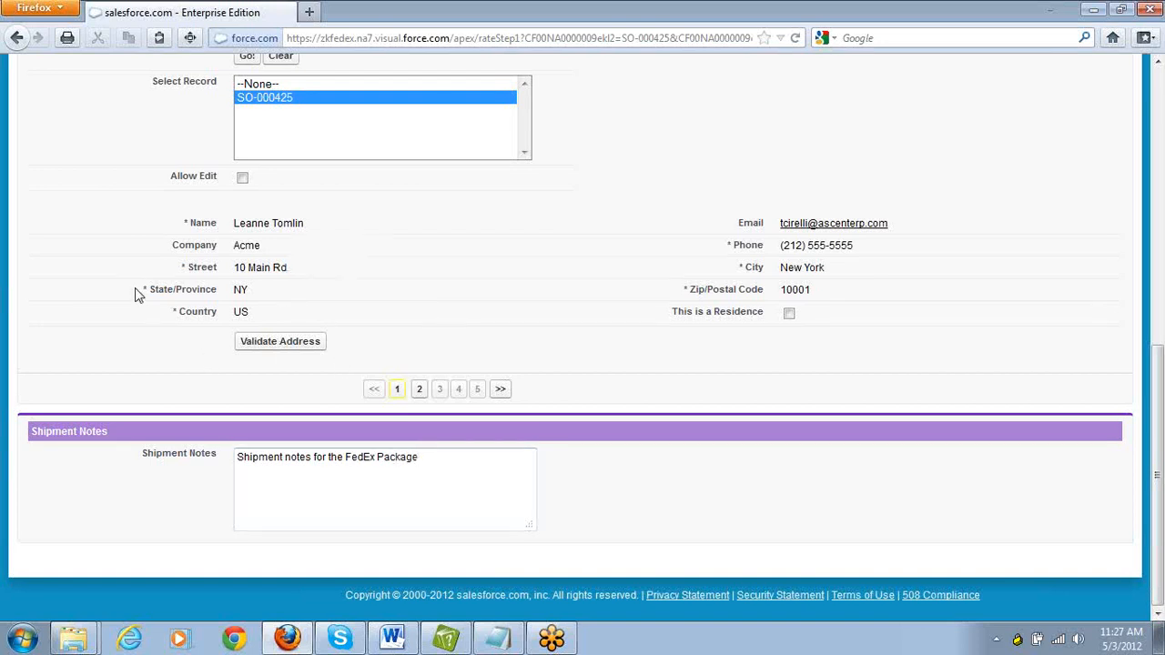
# Step: In the package information step, set the service type to FedEx Ground and the packaging type to Your Packaging
pyautogui.click(419, 390)
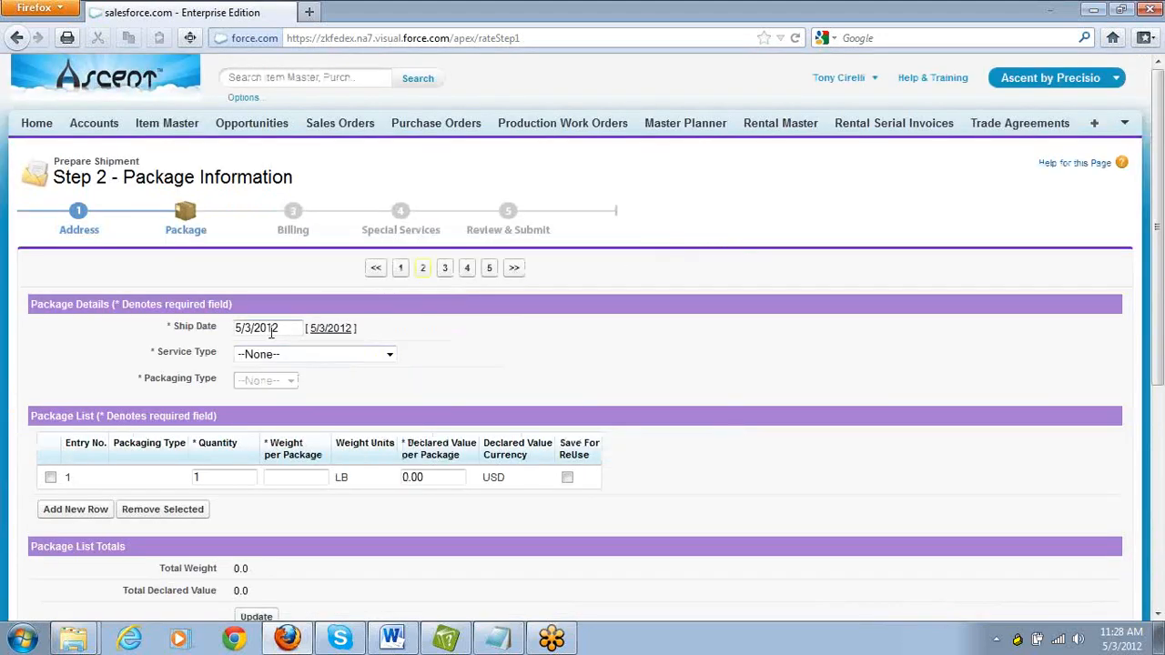
pyautogui.click(390, 360)
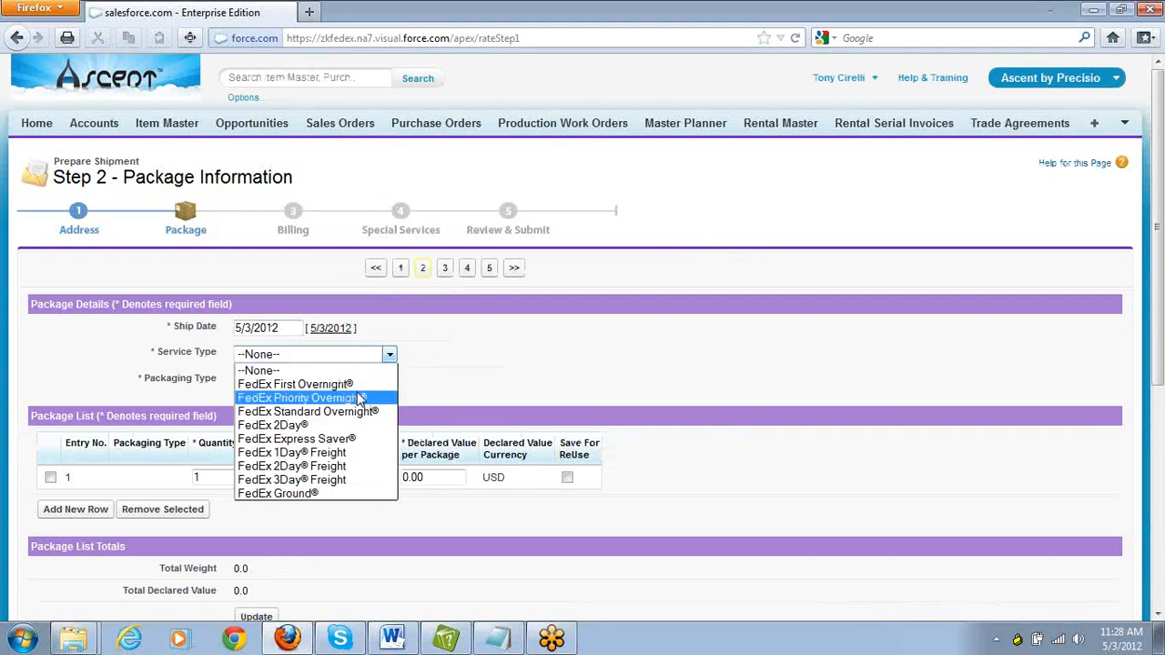
pyautogui.click(325, 492)
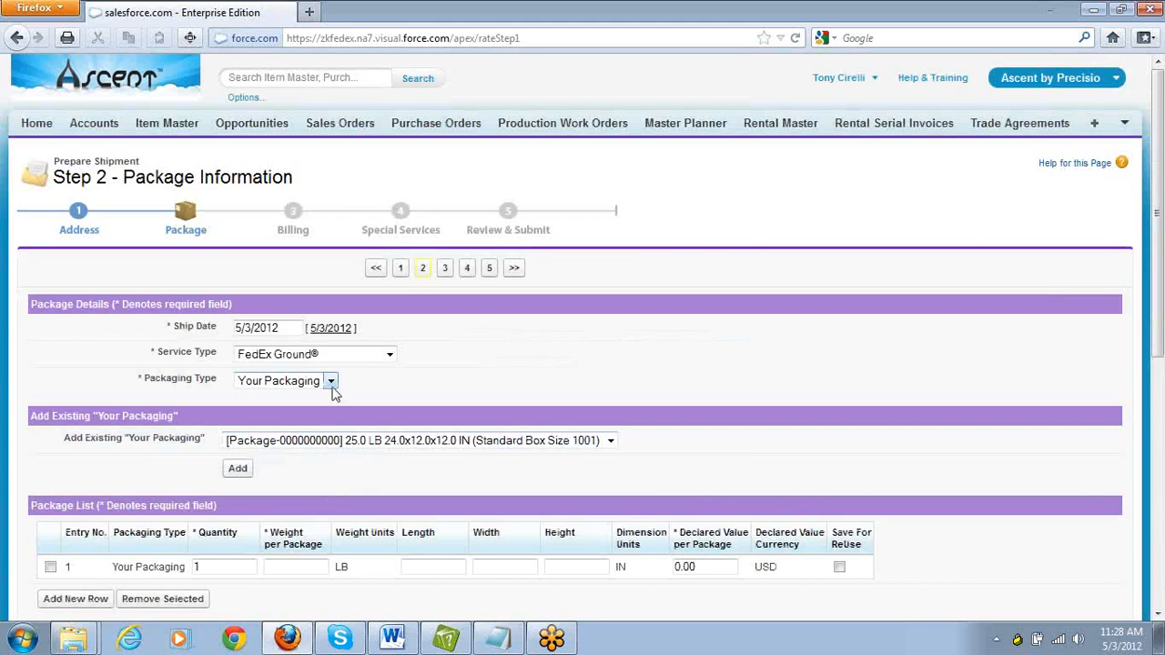
pyautogui.click(331, 383)
pyautogui.click(319, 410)
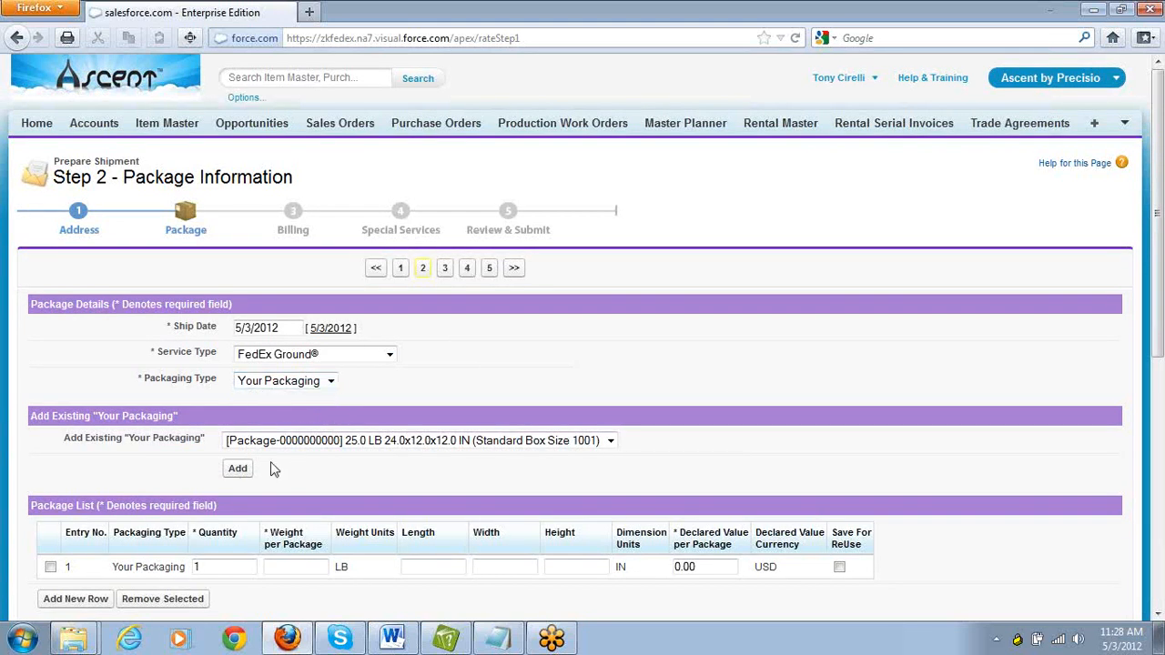
# Step: Add the existing Standard Box Size 1001 package to the package list and set its declared value to 50 USD
pyautogui.click(237, 468)
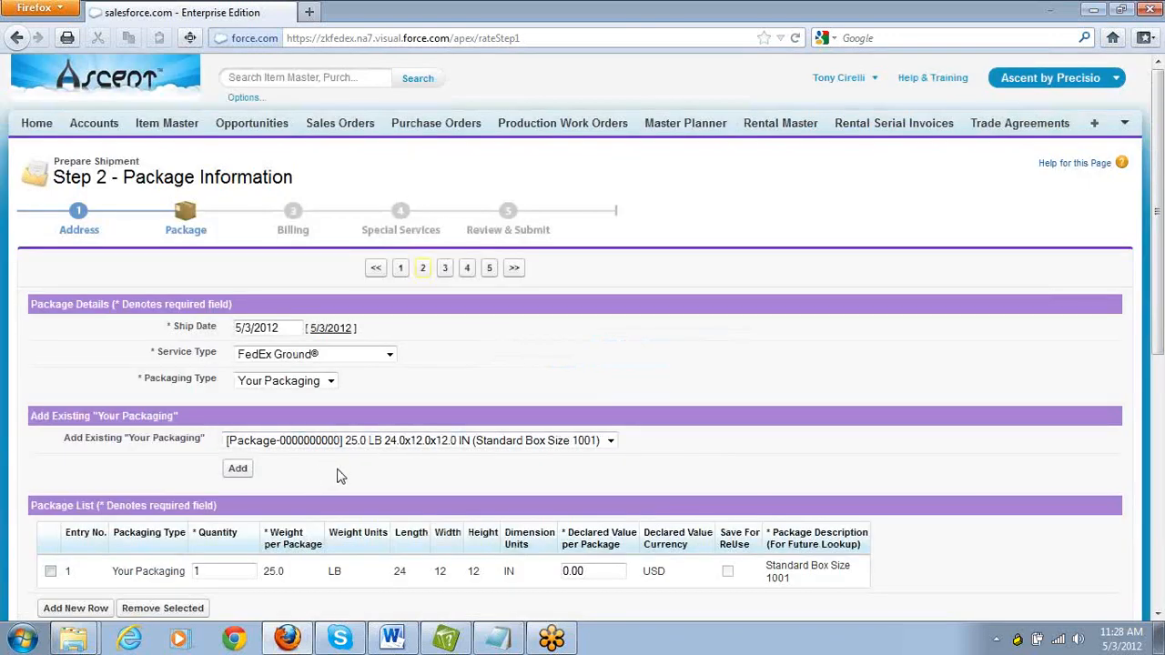
pyautogui.scroll(-2, 351, 476)
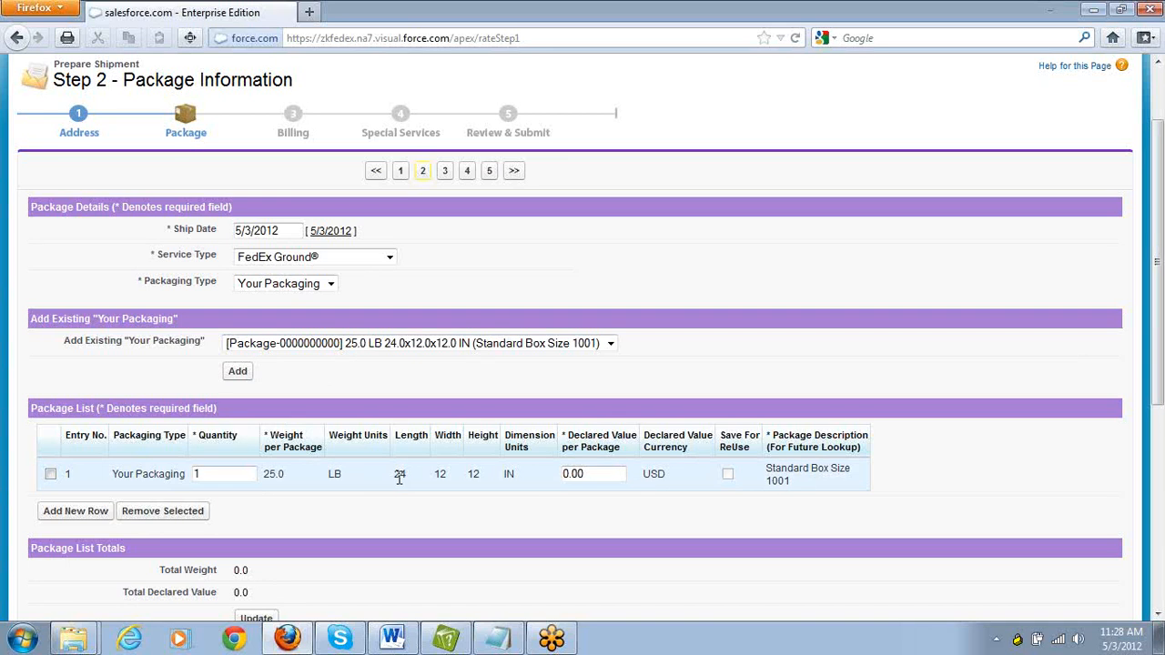
pyautogui.moveTo(600, 475); pyautogui.dragTo(534, 466)
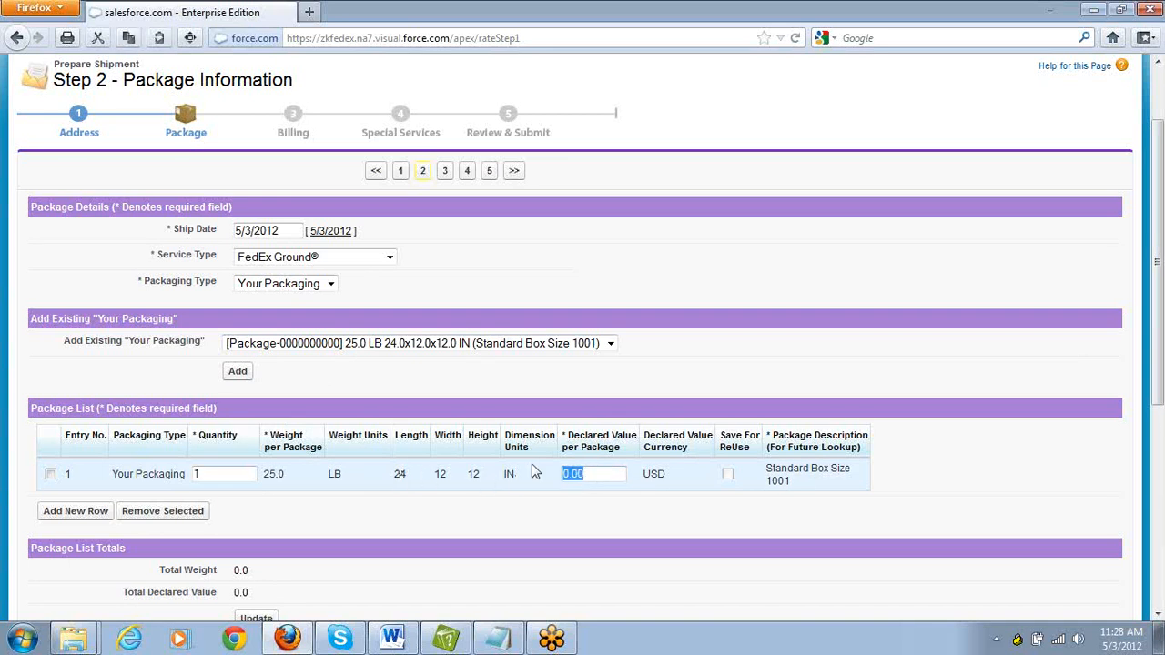
pyautogui.write('50')
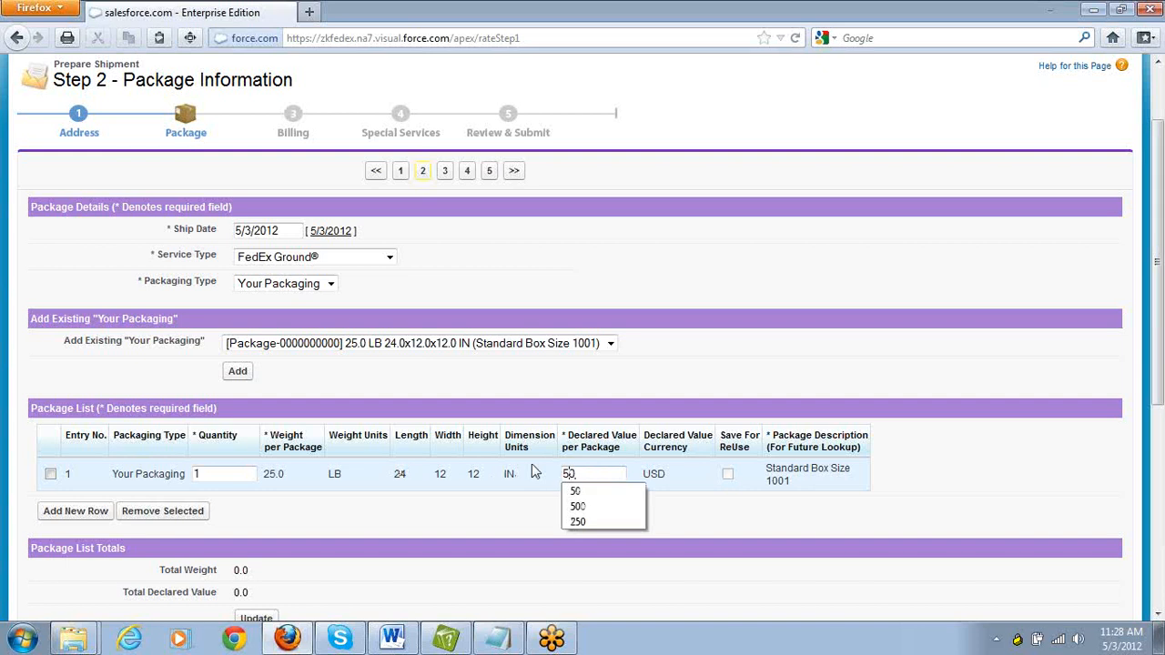
pyautogui.click(565, 492)
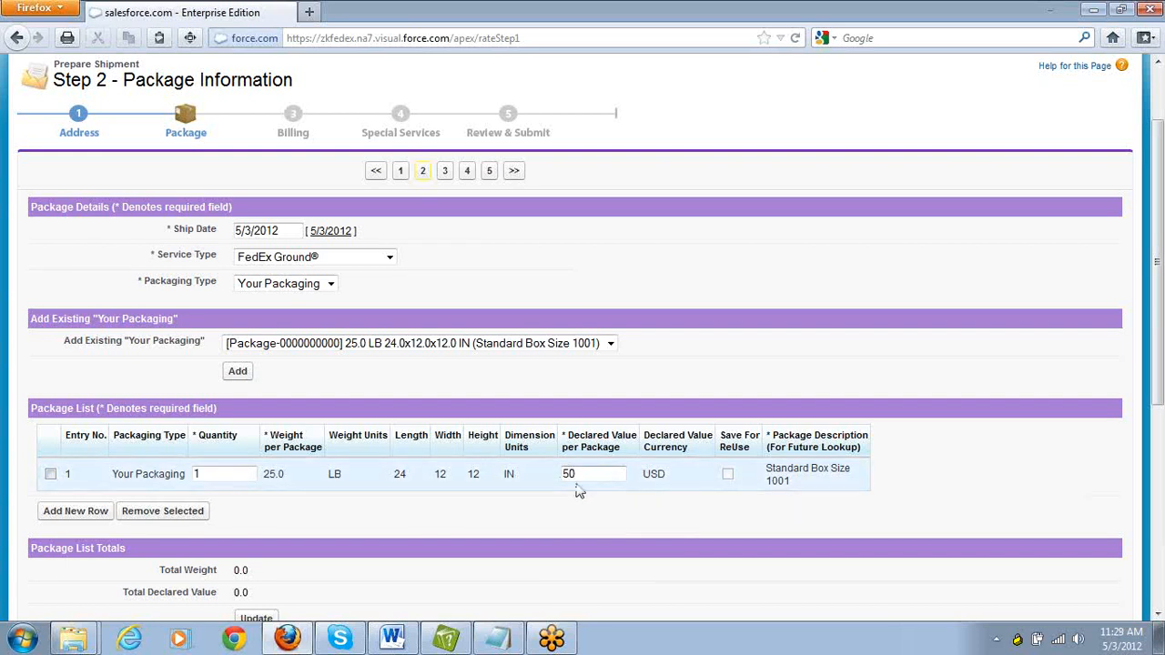
# Step: Calculate the FedEx rate estimates for the package and compare the charges of the available service types
pyautogui.scroll(-2, 376, 516)
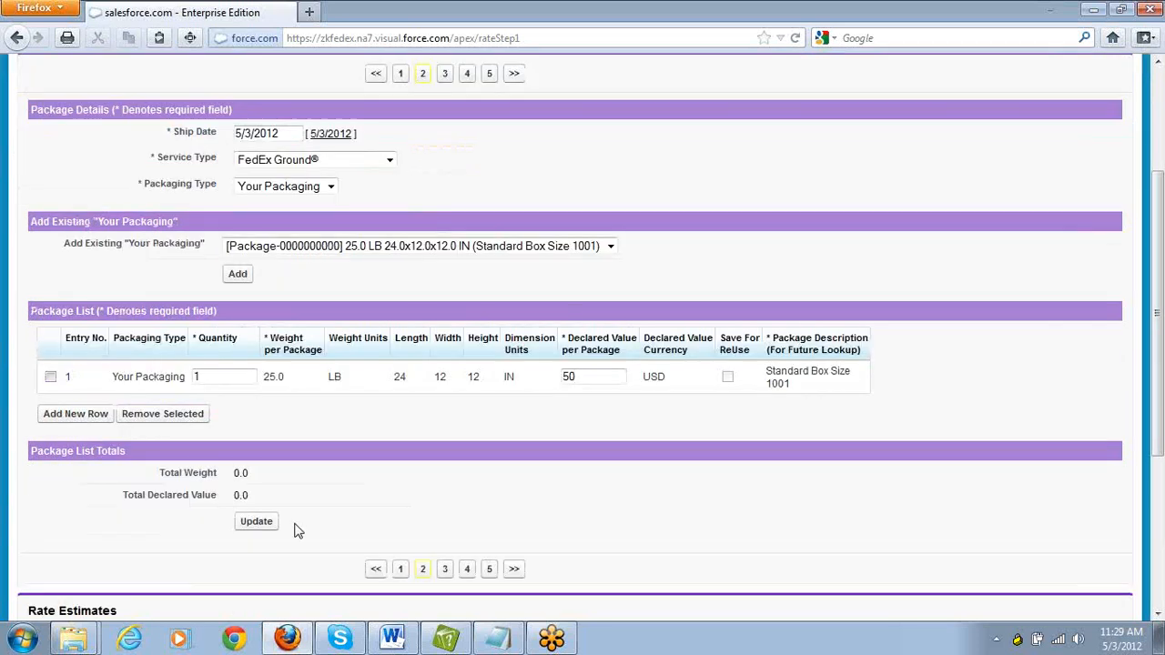
pyautogui.scroll(-4, 337, 528)
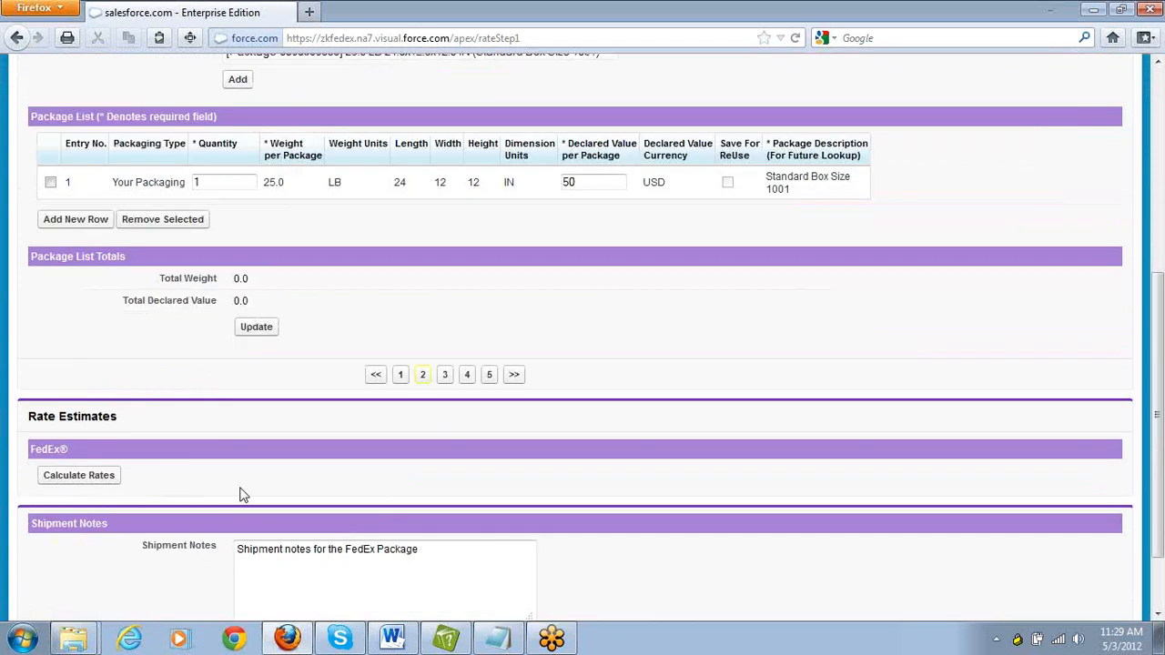
pyautogui.click(96, 475)
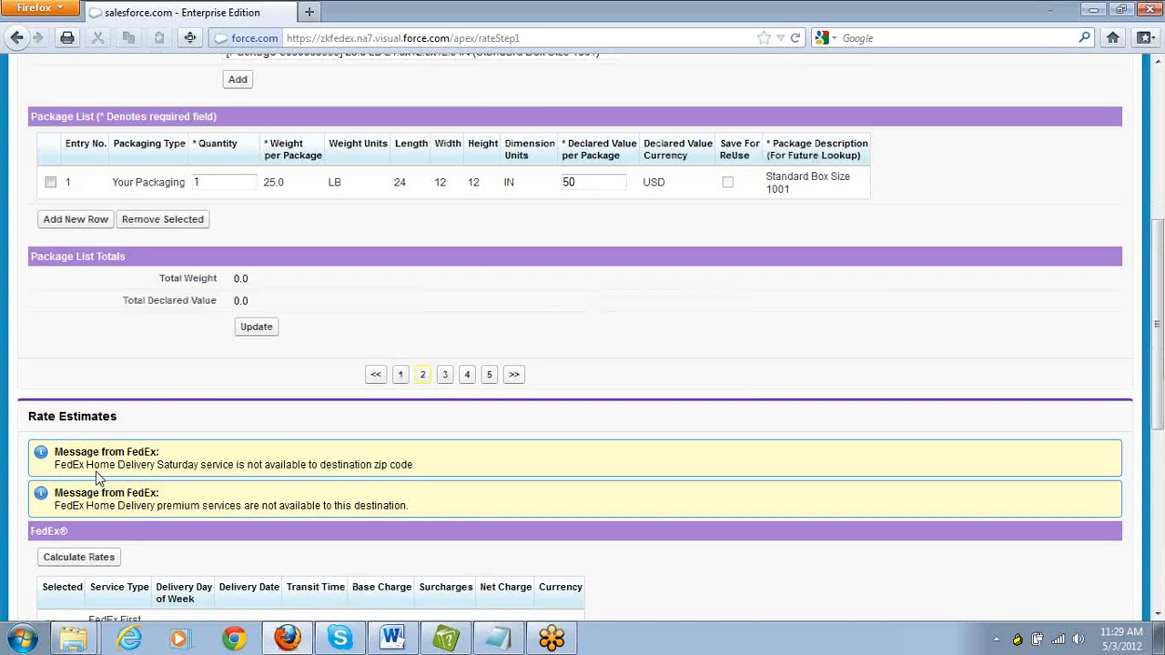
pyautogui.scroll(-2, 137, 465)
pyautogui.scroll(-2, 136, 464)
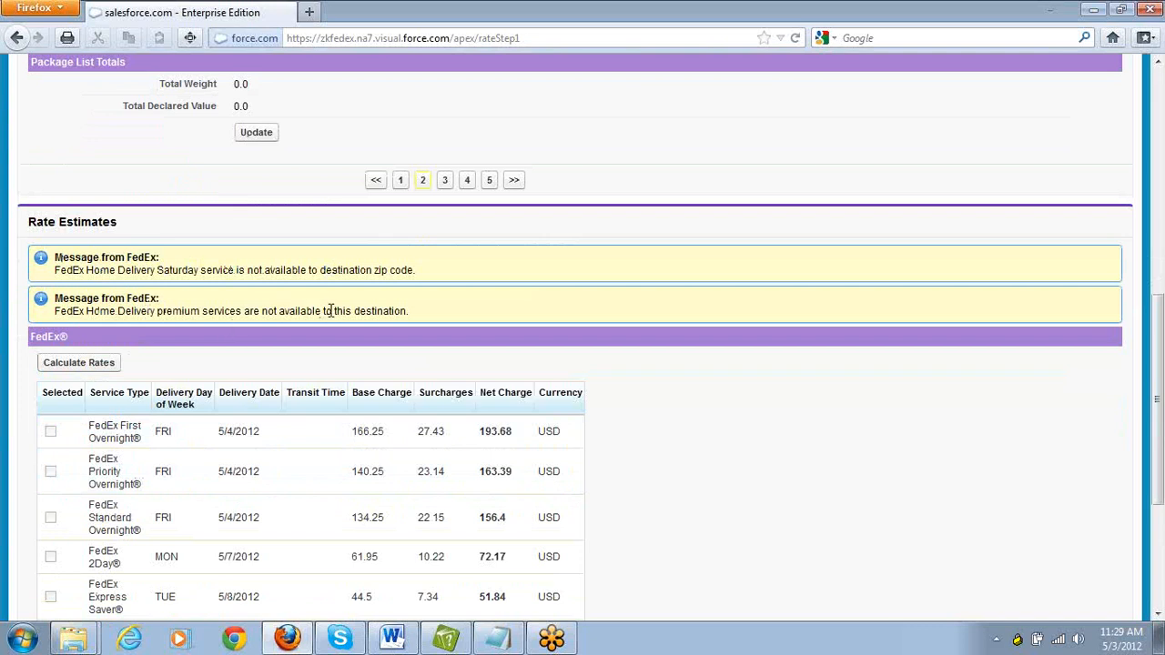
pyautogui.scroll(-2, 307, 364)
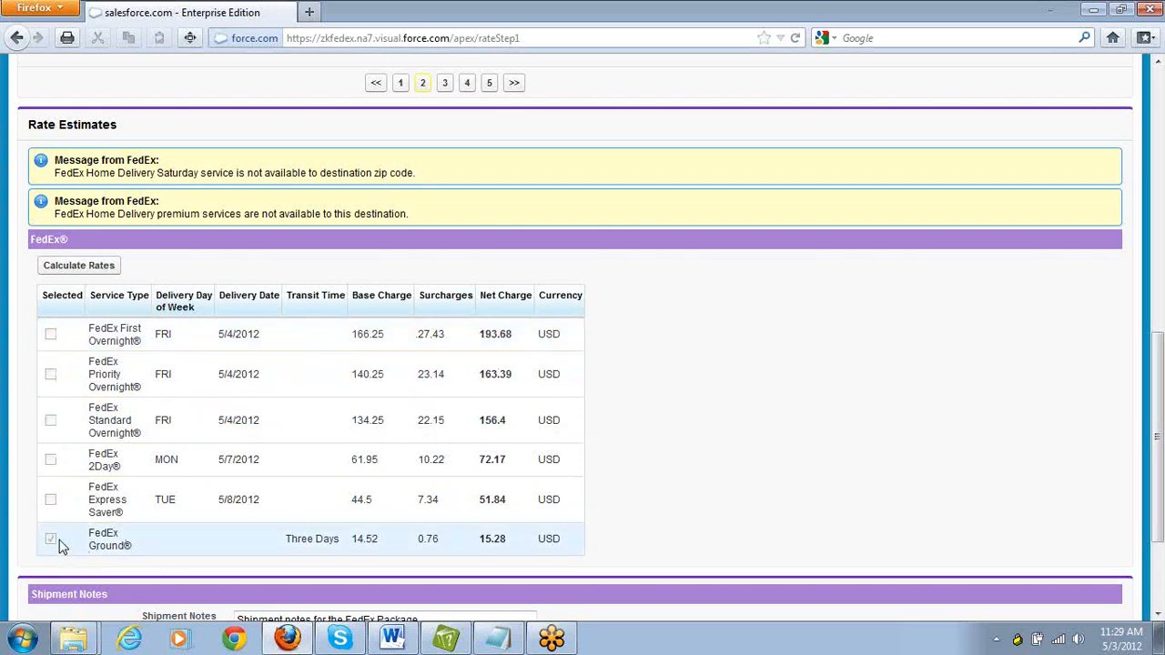
pyautogui.scroll(-3, 57, 546)
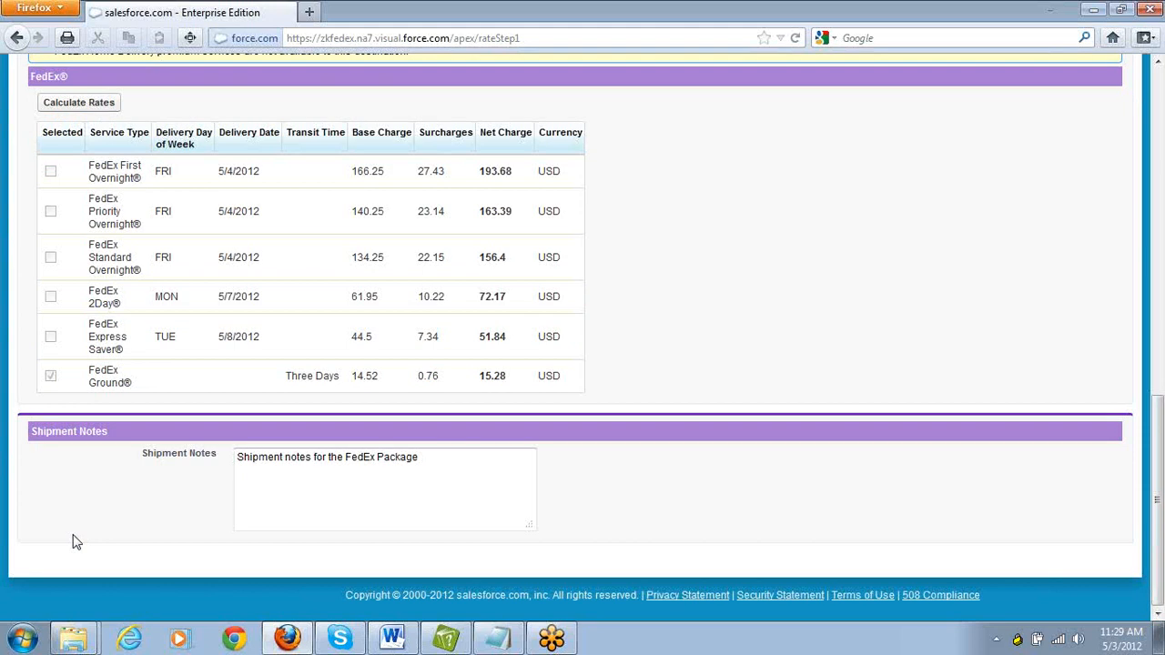
pyautogui.scroll(10, 73, 541)
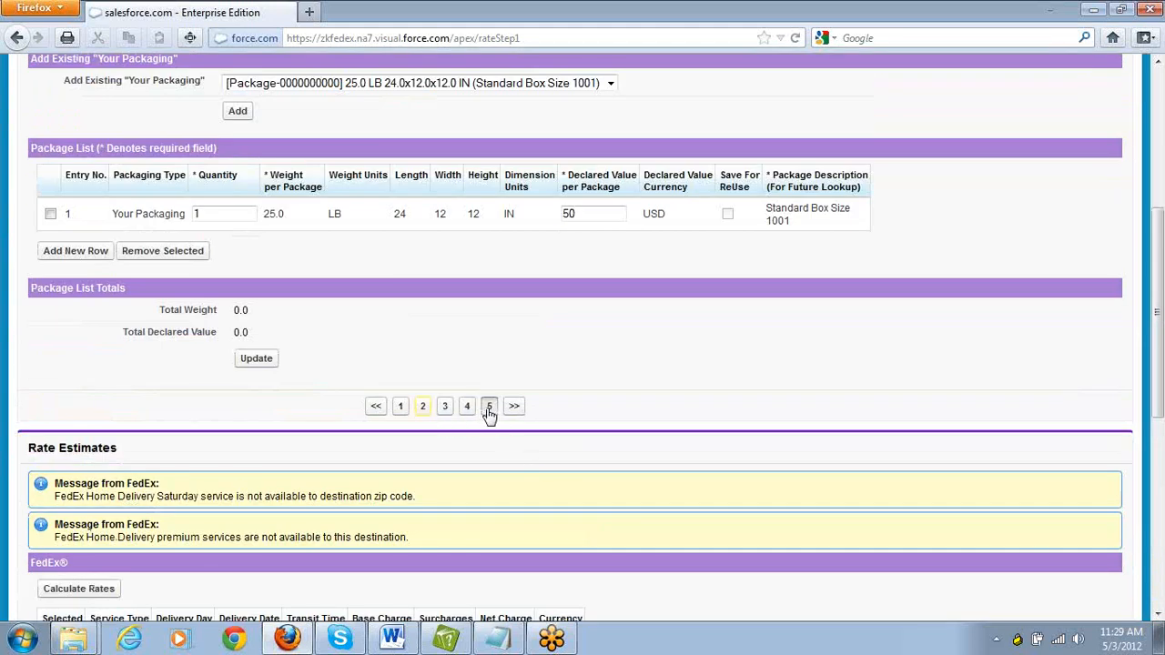
# Step: Go to the Review & Submit step and choose PDF as the label image type
pyautogui.click(489, 406)
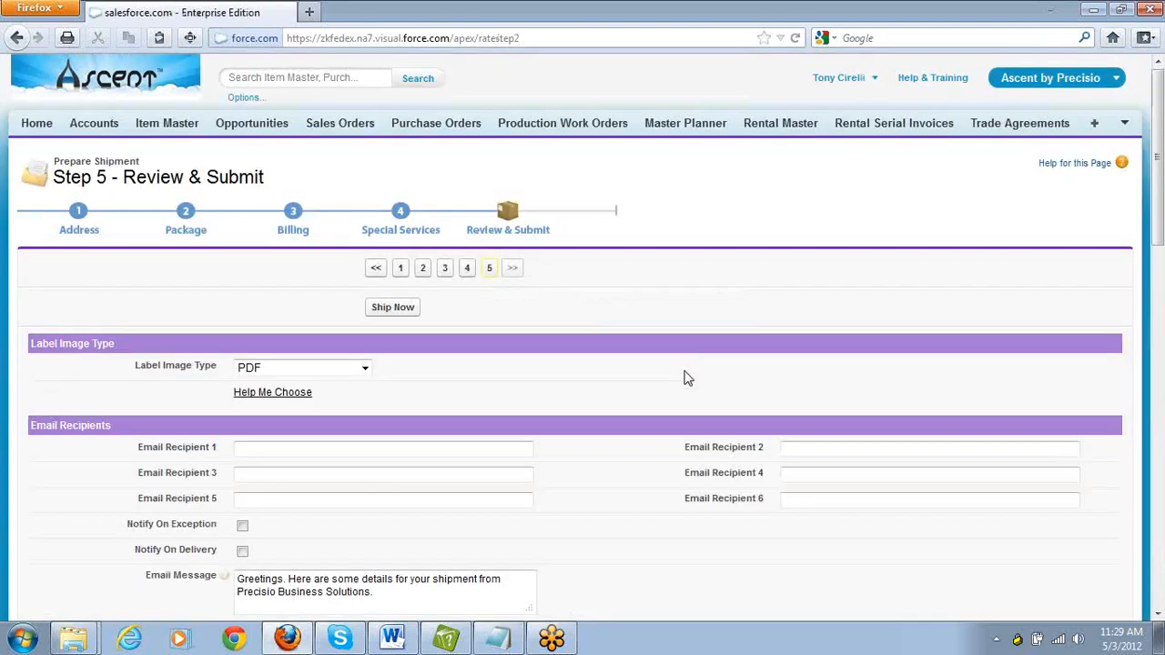
pyautogui.scroll(-2, 496, 438)
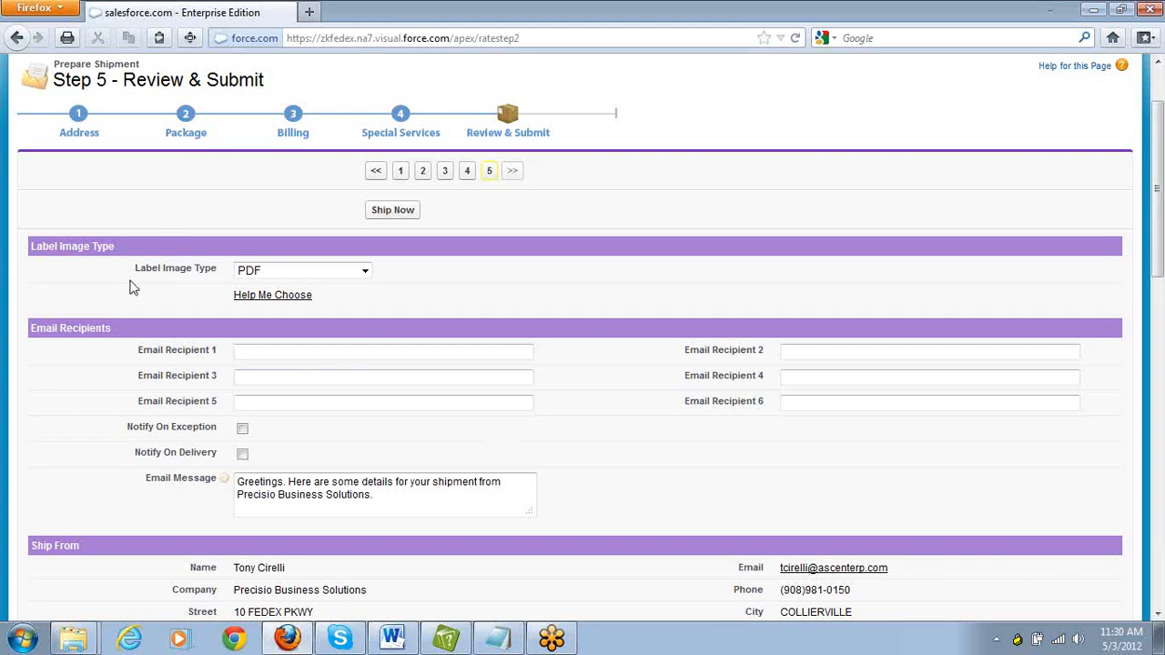
pyautogui.click(366, 274)
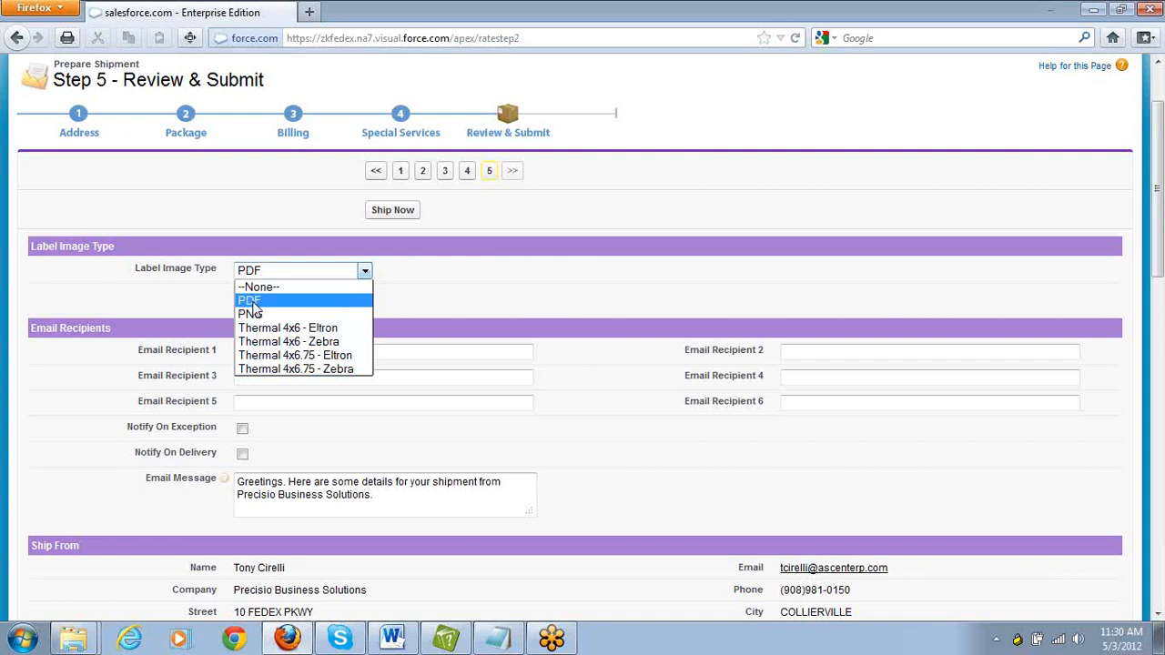
pyautogui.click(251, 303)
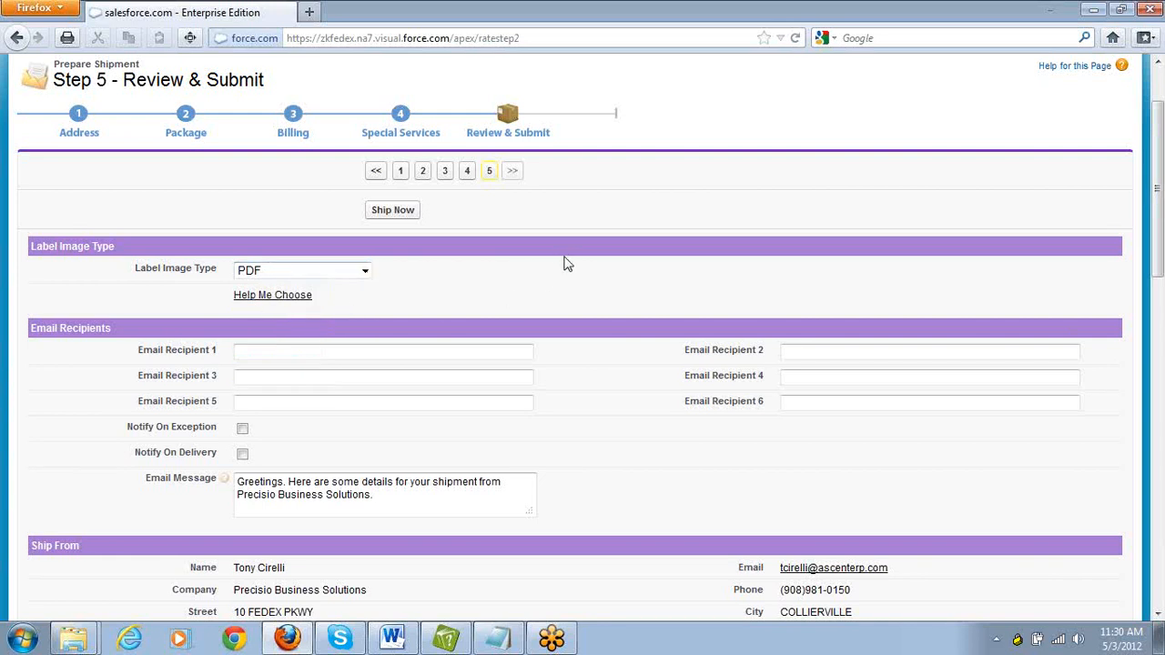
# Step: Review the address, package and billing details of the shipment and submit it to FedEx
pyautogui.scroll(-4, 575, 271)
pyautogui.scroll(-2, 585, 270)
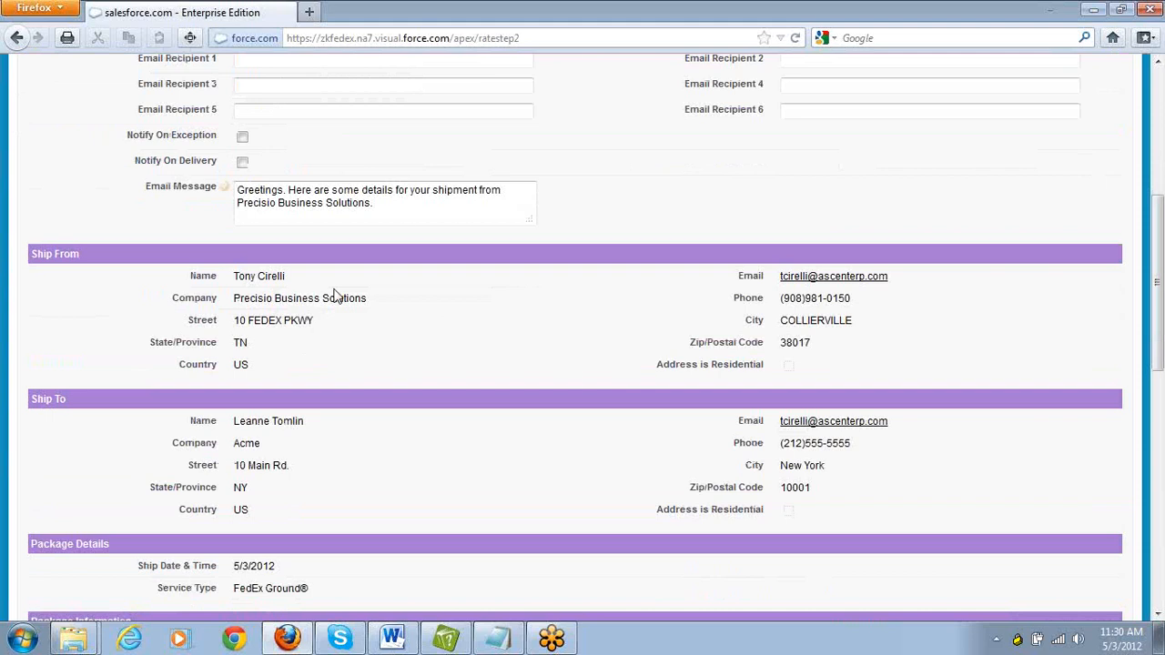
pyautogui.scroll(-4, 373, 519)
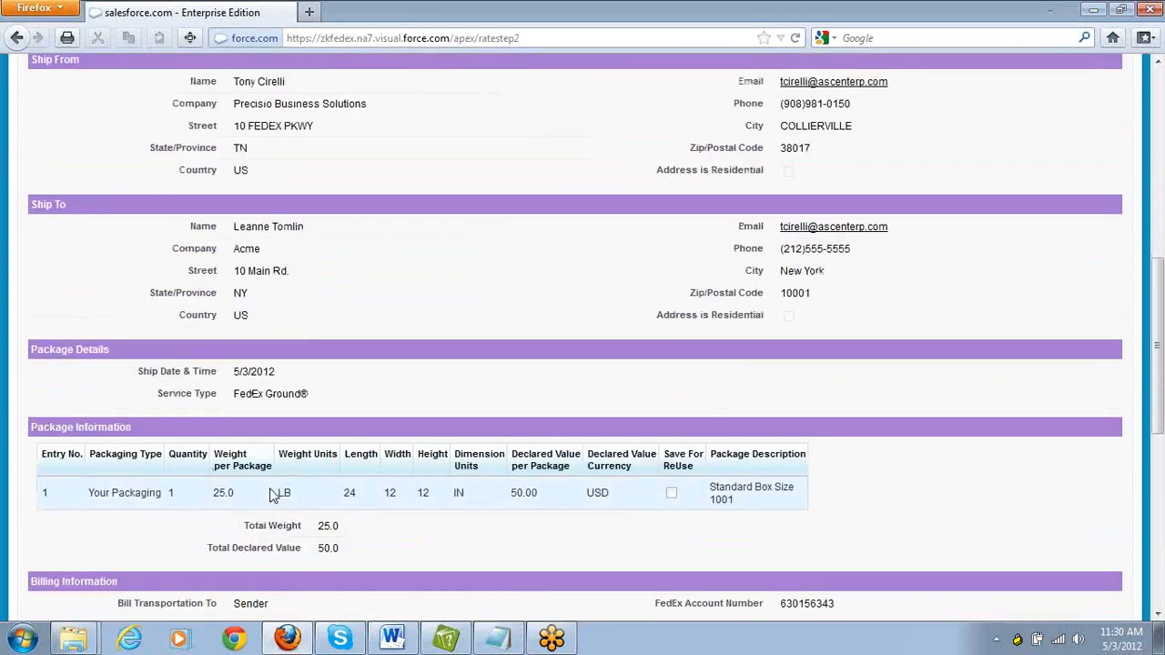
pyautogui.scroll(-4, 249, 491)
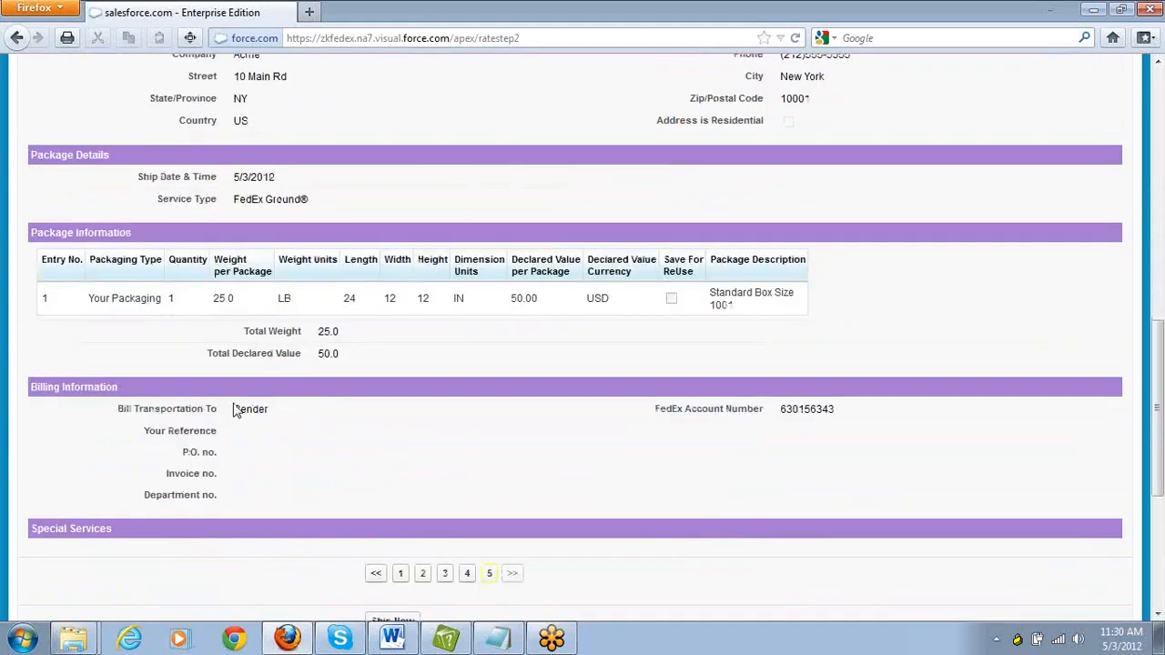
pyautogui.scroll(-4, 246, 405)
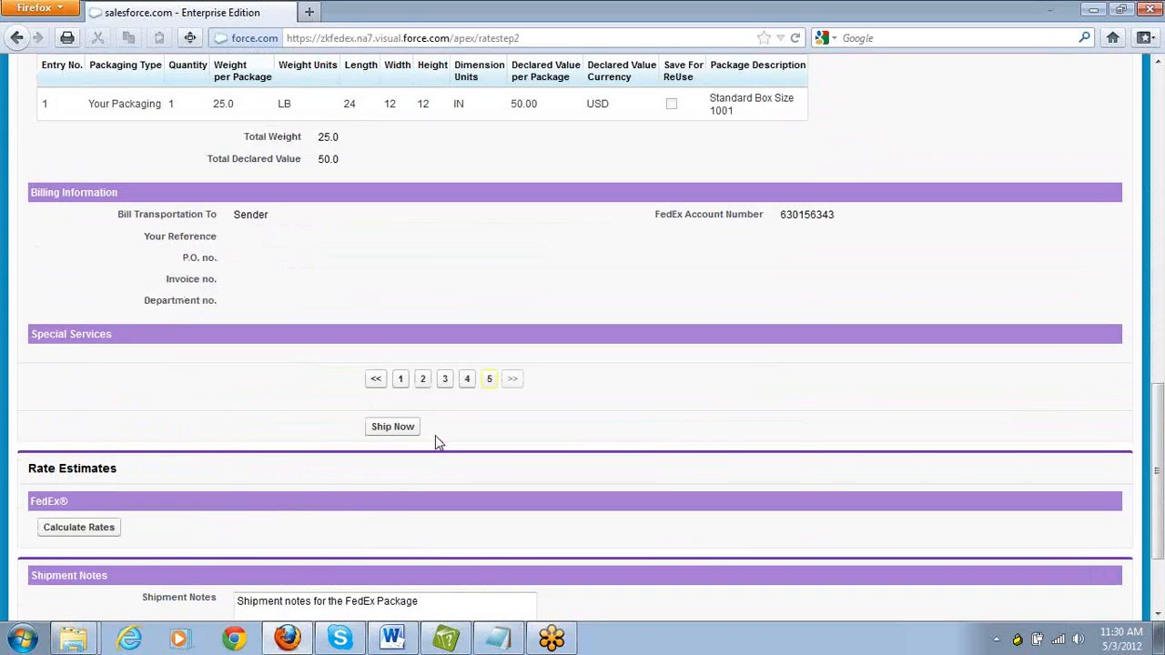
pyautogui.click(386, 437)
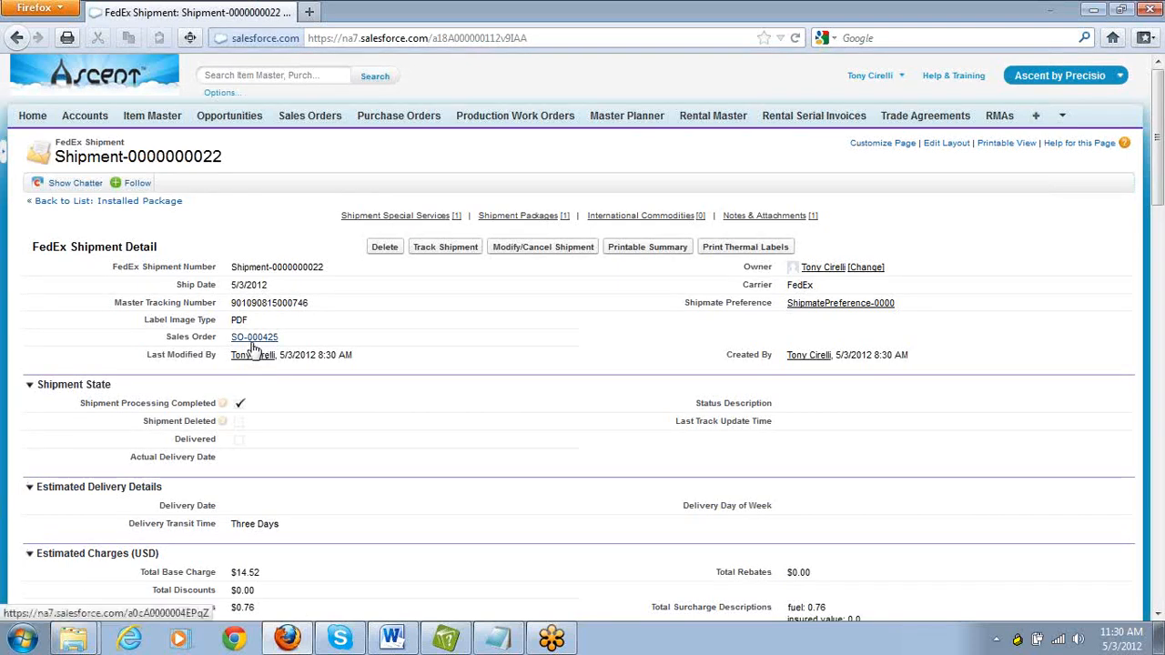
# Step: Examine the shipment record's linked sales order, estimated charges, service type, sender, recipient, package list and attachments
pyautogui.moveTo(252, 344)
pyautogui.scroll(-3, 292, 506)
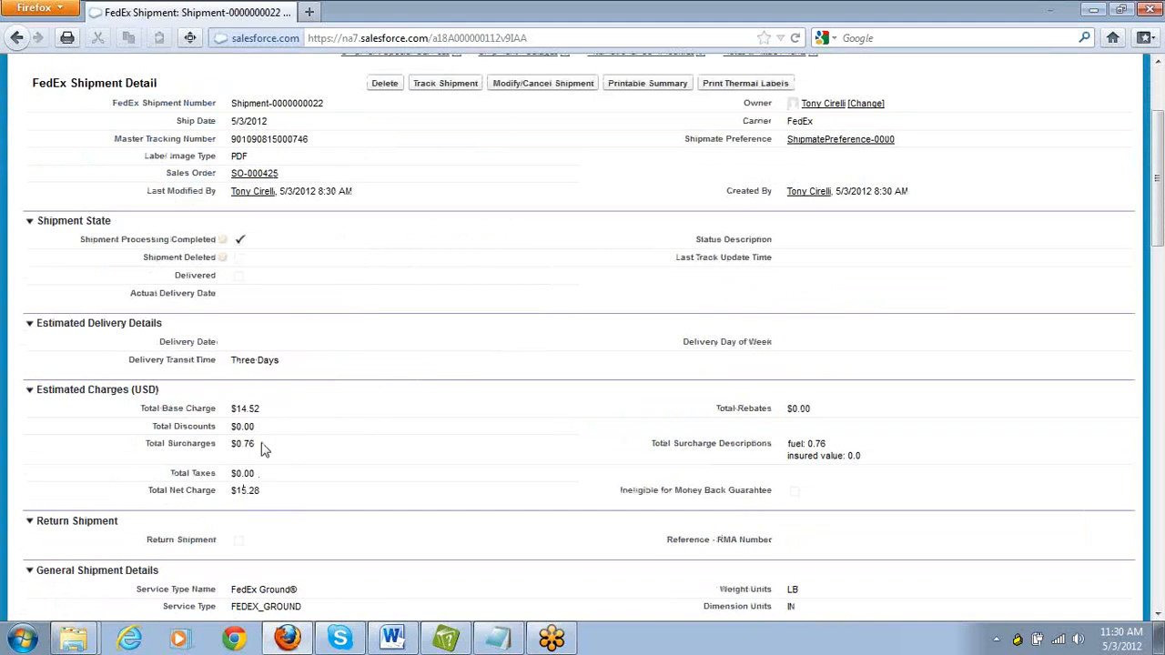
pyautogui.scroll(-2, 264, 448)
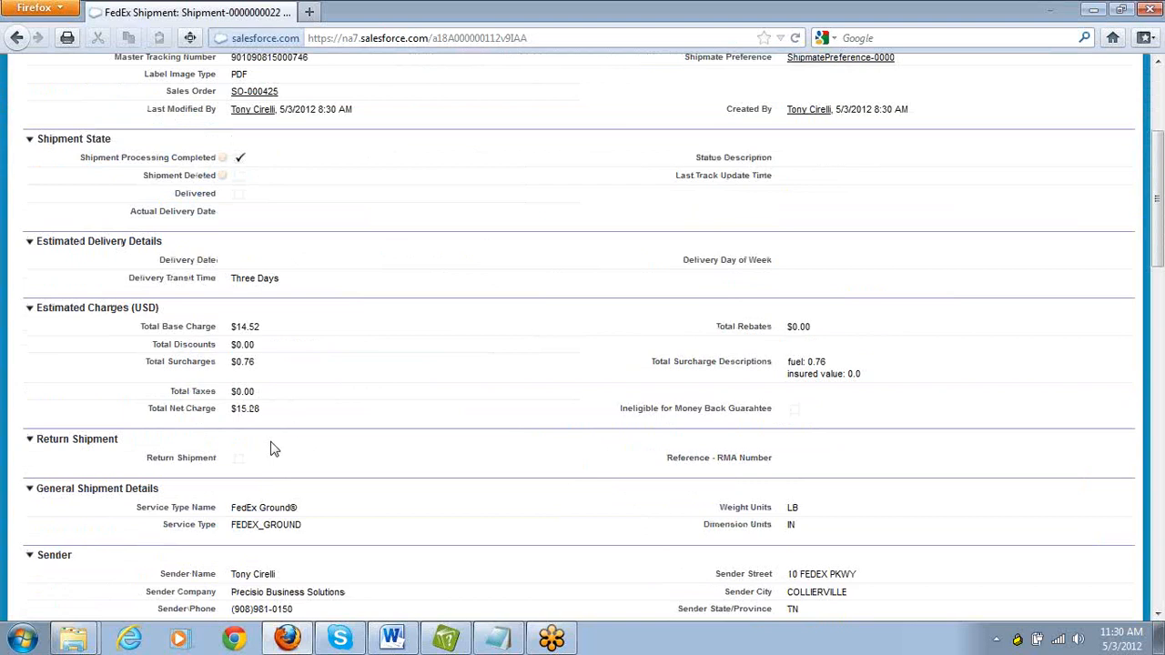
pyautogui.scroll(-3, 306, 444)
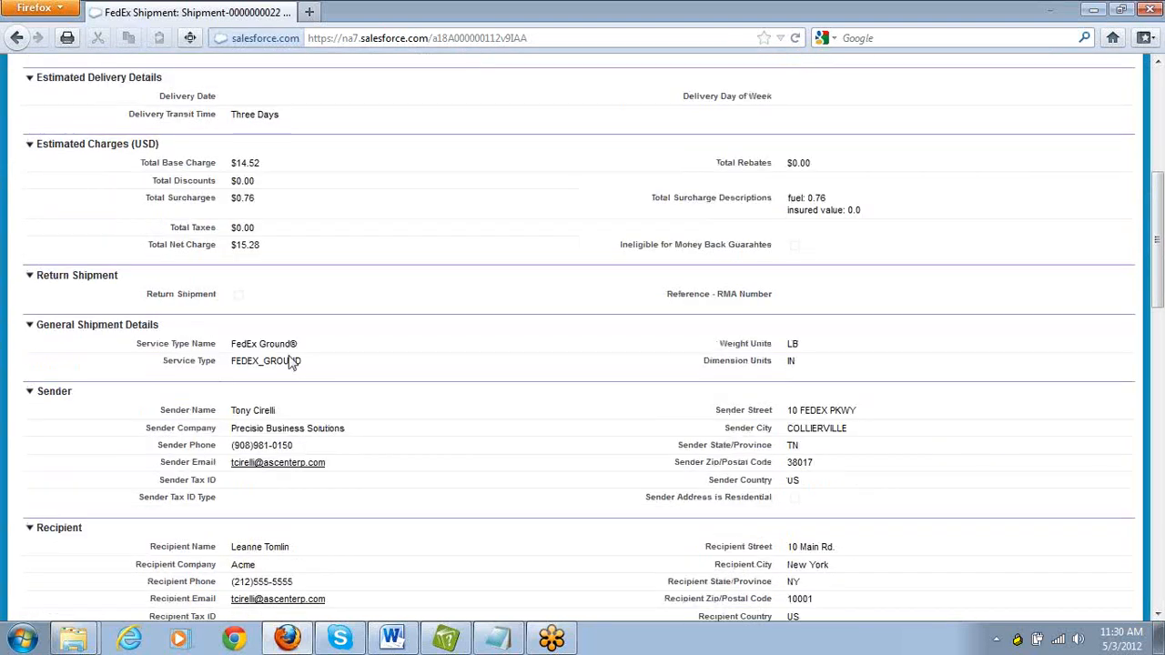
pyautogui.scroll(-3, 282, 361)
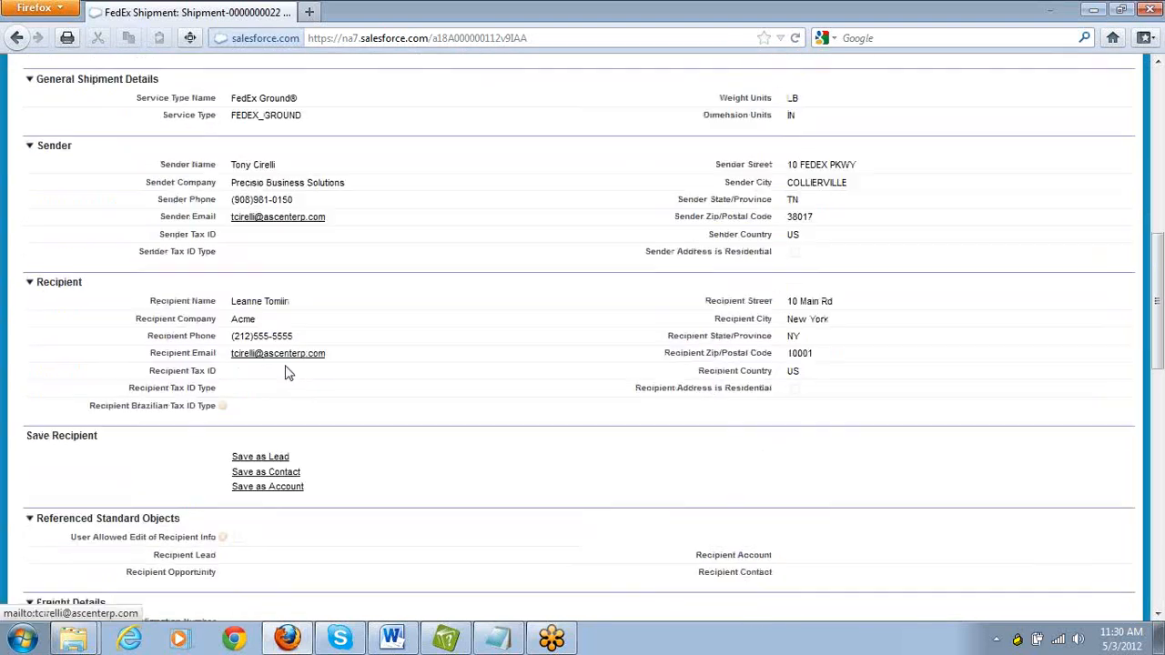
pyautogui.scroll(-10, 246, 343)
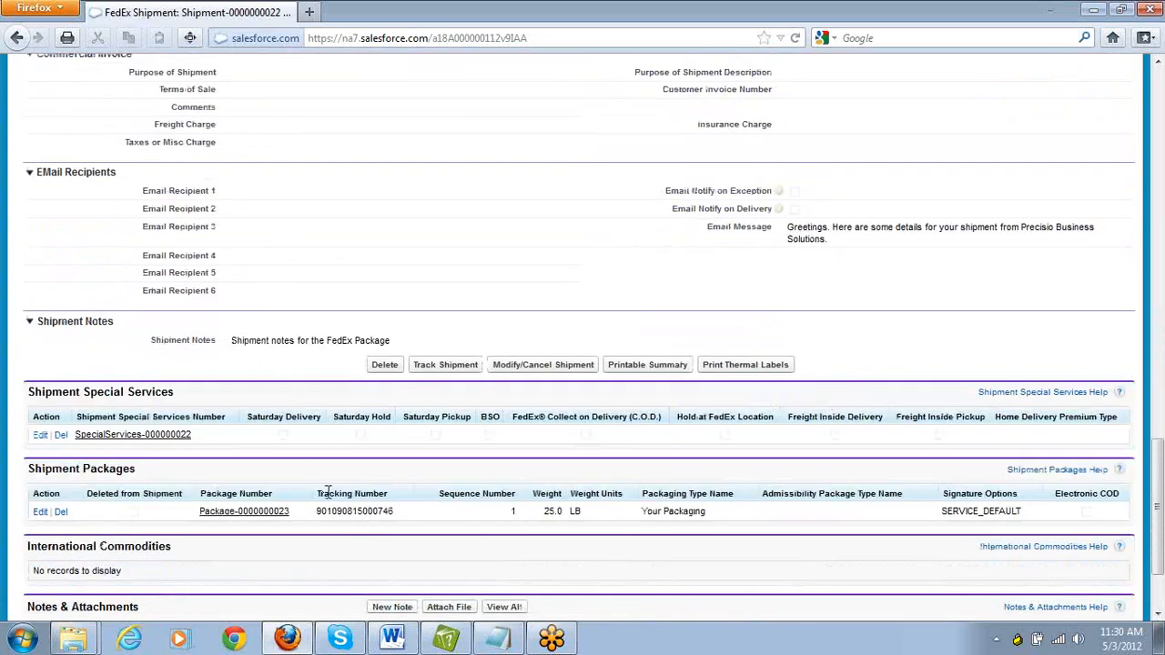
pyautogui.scroll(-3, 264, 357)
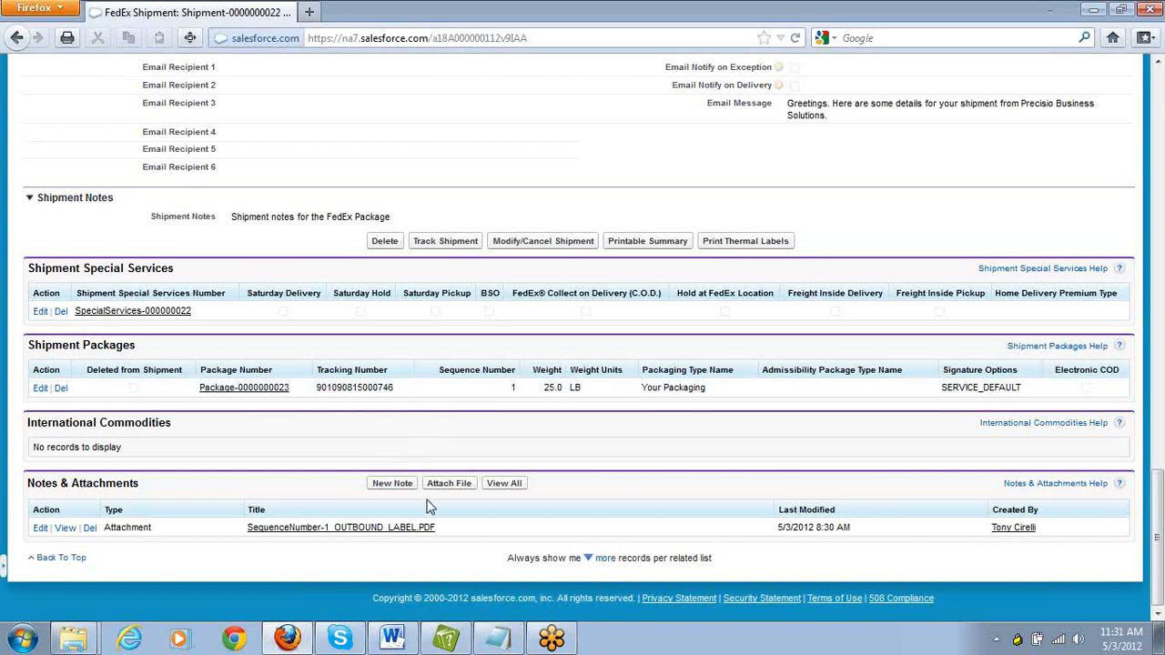
# Step: View the attached shipping label SequenceNumber-1_OUTBOUND_LABEL.PDF, close it and return to the shipment record
pyautogui.click(392, 533)
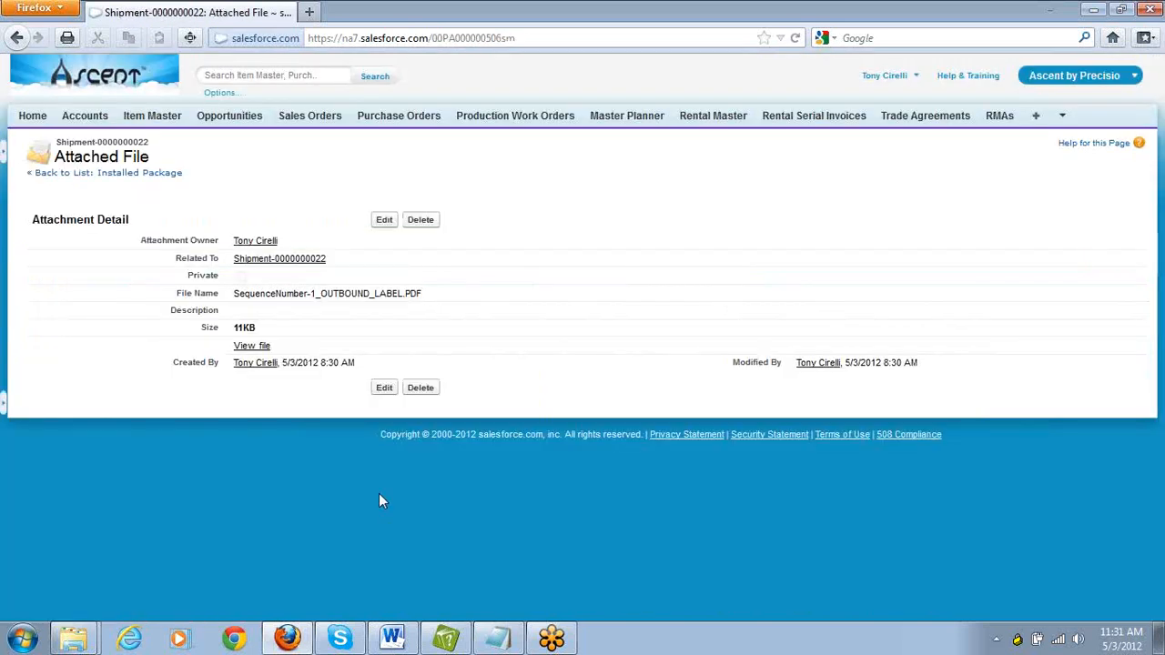
pyautogui.click(261, 347)
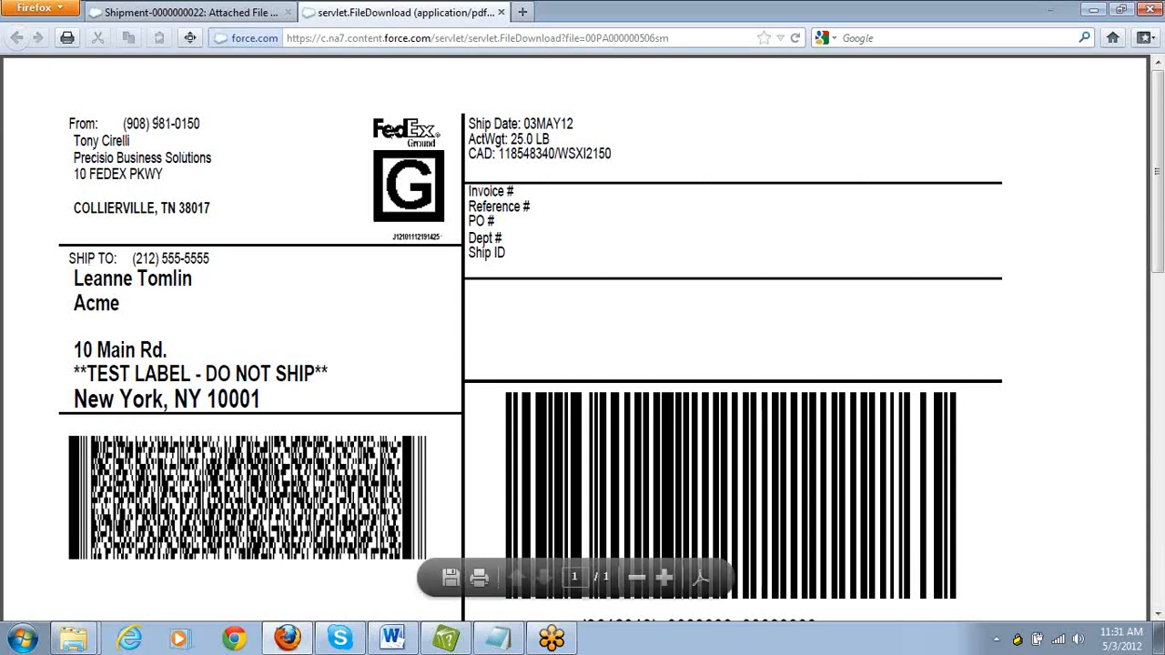
pyautogui.click(501, 13)
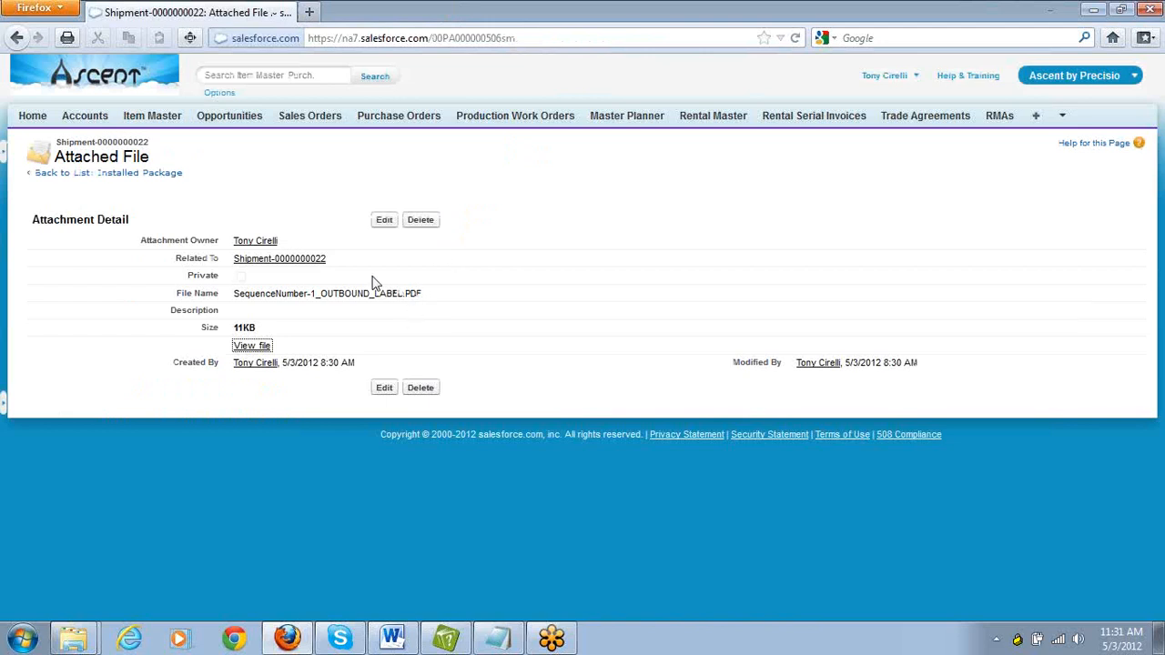
pyautogui.click(18, 40)
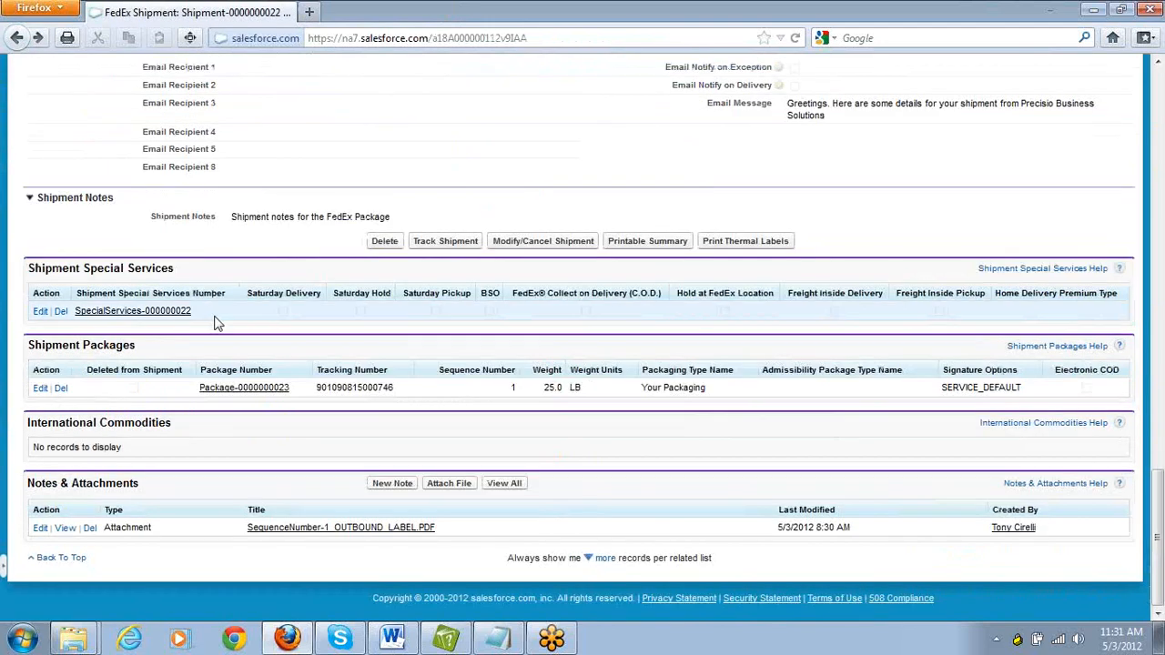
# Step: Open the sales order linked to the shipment and generate its invoice in a maximized window
pyautogui.scroll(15, 217, 323)
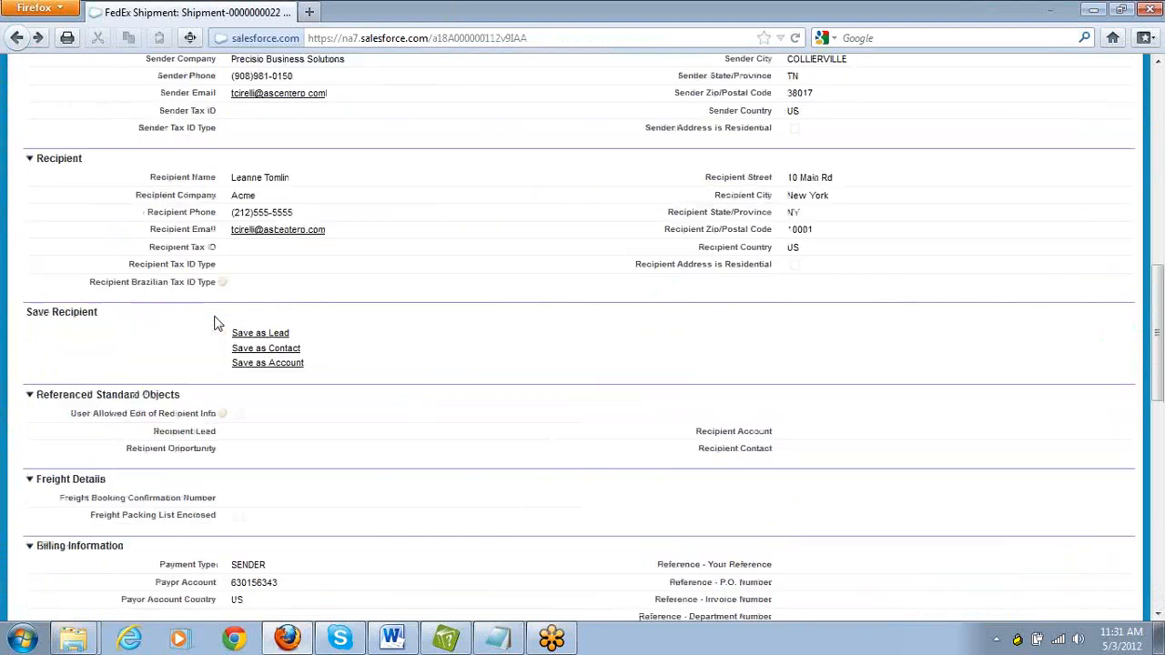
pyautogui.scroll(5, 216, 323)
pyautogui.scroll(10, 216, 323)
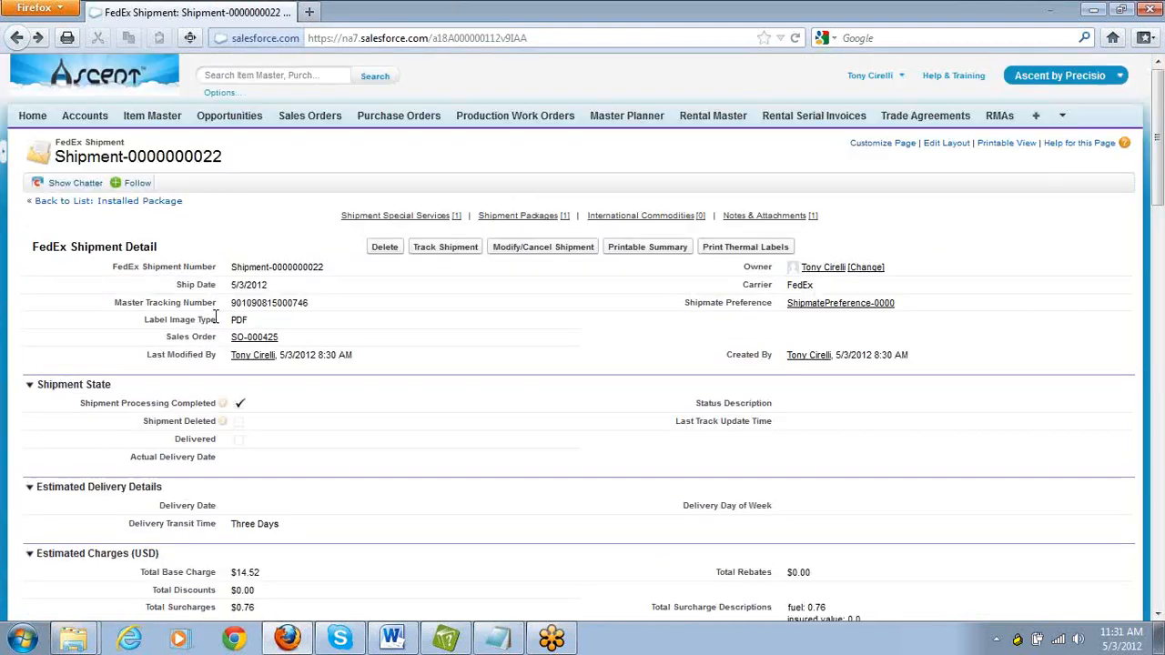
pyautogui.click(266, 339)
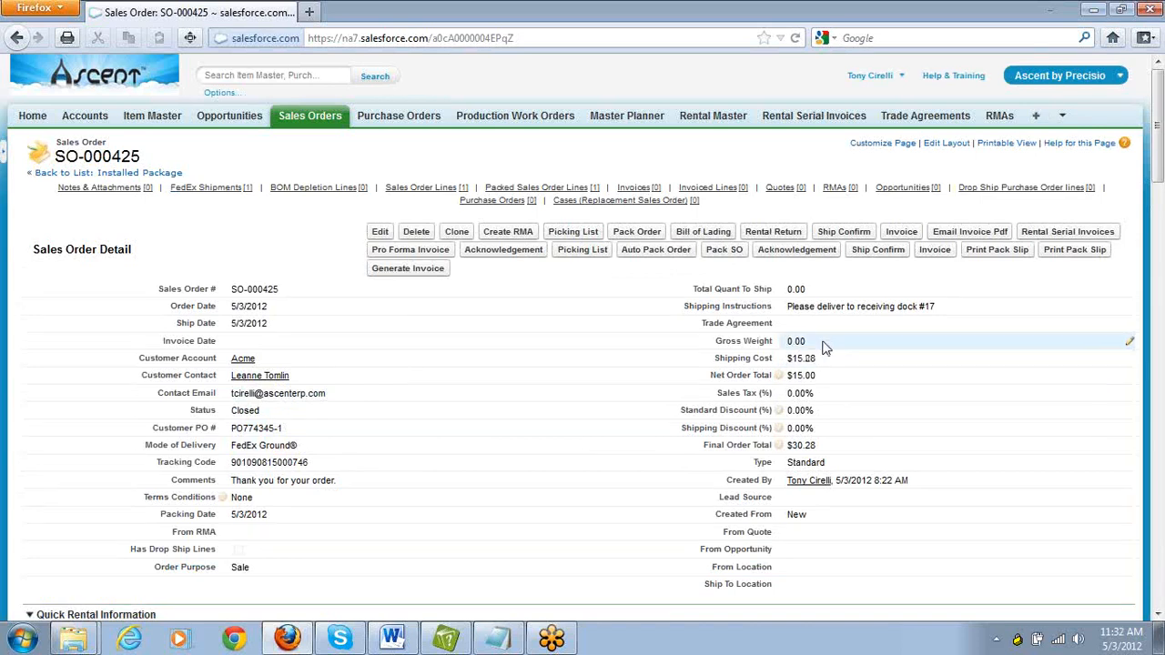
pyautogui.click(932, 250)
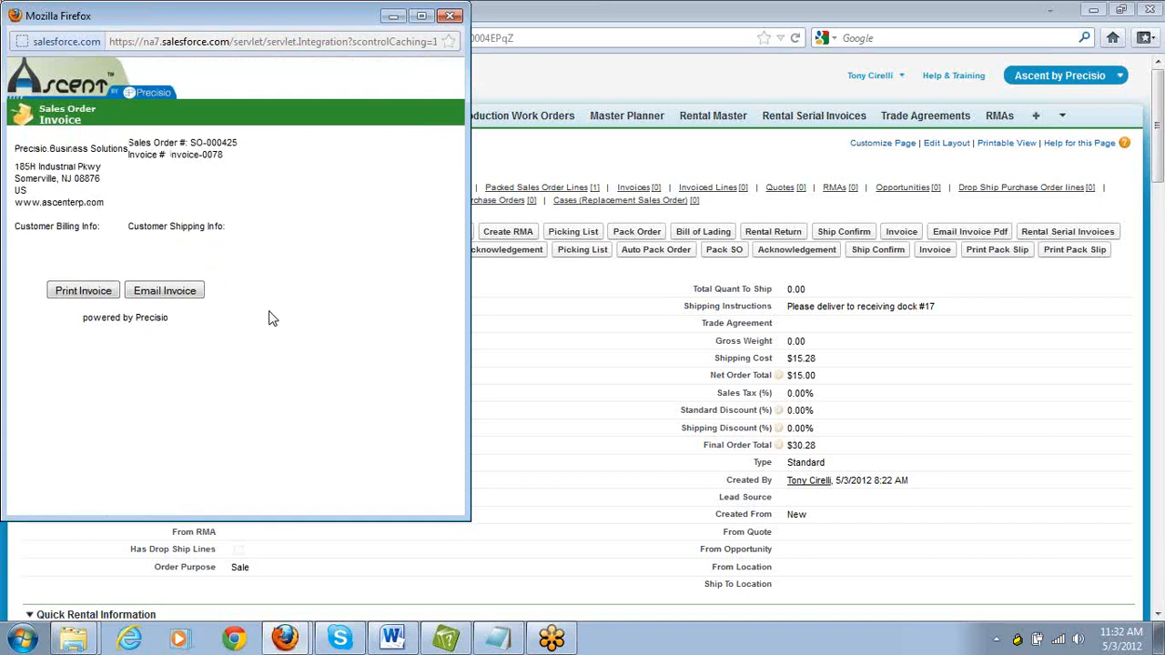
pyautogui.click(422, 15)
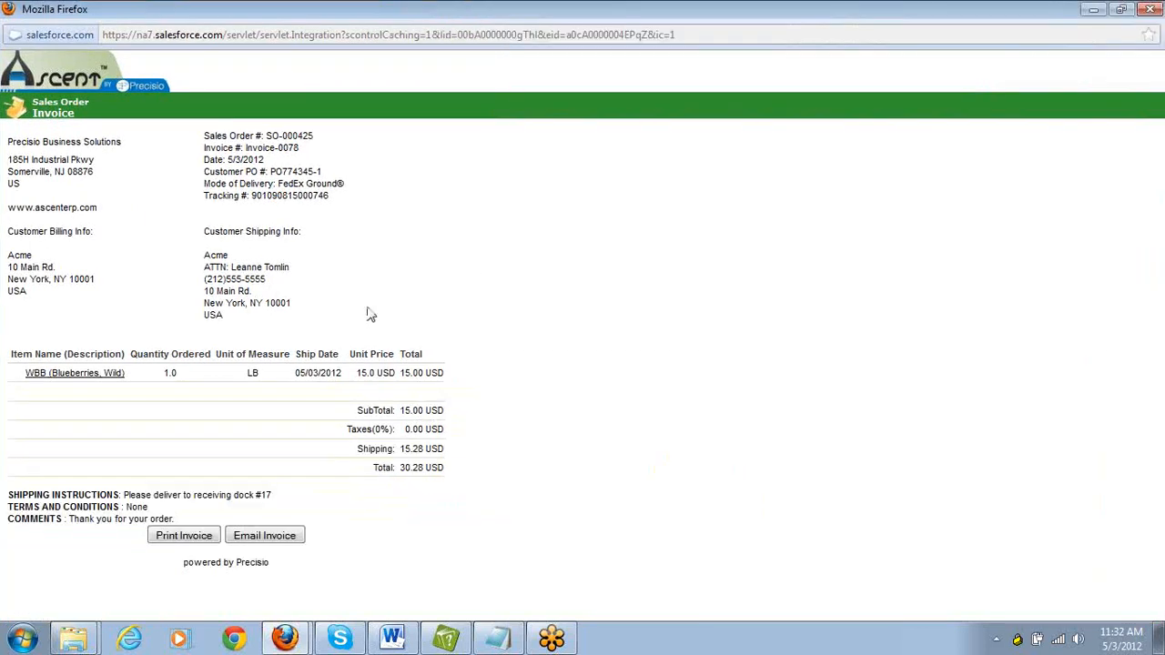